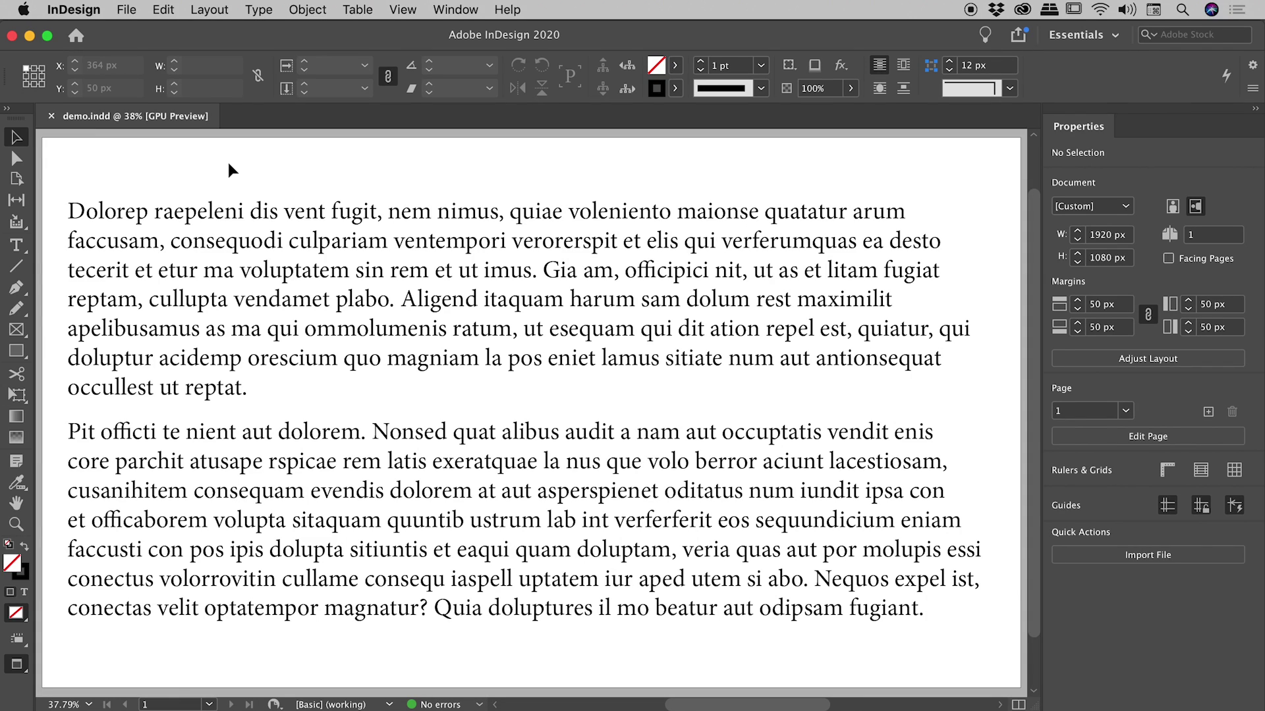
Step: Apply Strikethrough from the Properties panel's Character More Options to raepeleni, then to fugit
{"action": "double_click", "coordinate": [207, 211]}
{"action": "double_click", "coordinate": [207, 211]}
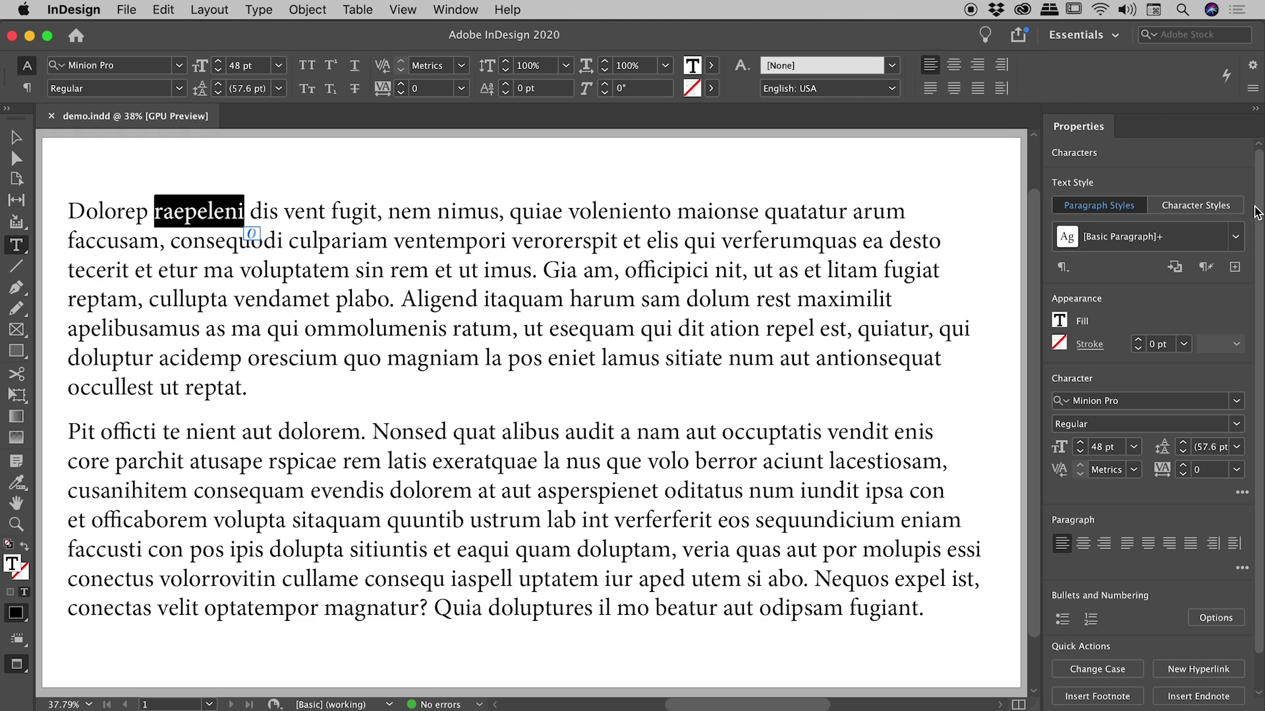
{"action": "left_click_drag", "start_coordinate": [1258, 217], "coordinate": [1258, 299]}
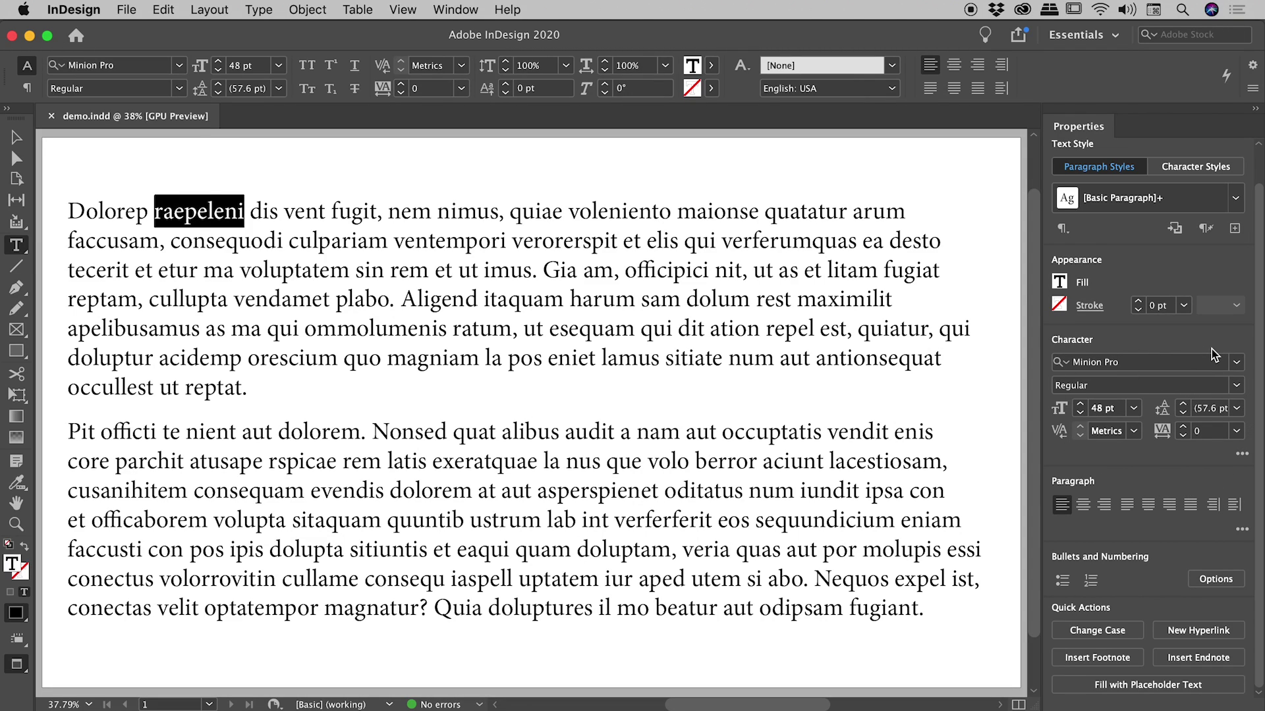
{"action": "left_click", "coordinate": [1240, 456]}
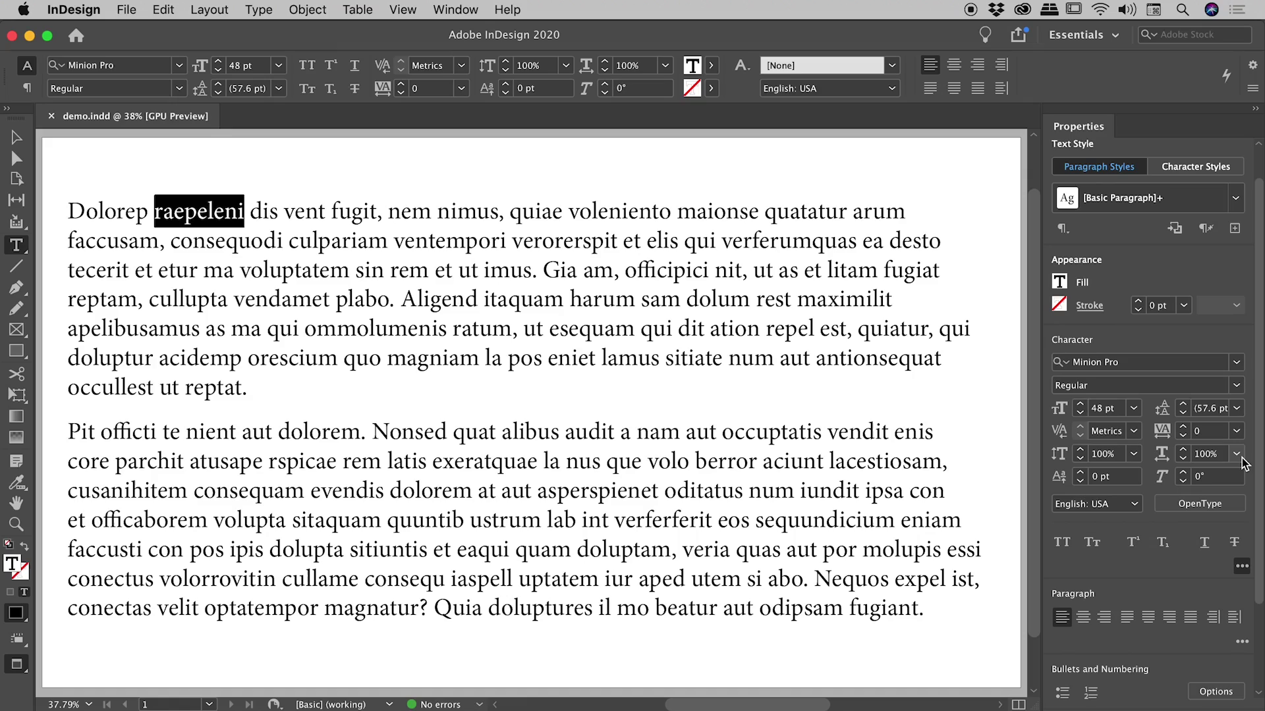
{"action": "left_click", "coordinate": [1235, 547]}
{"action": "left_click", "coordinate": [176, 210]}
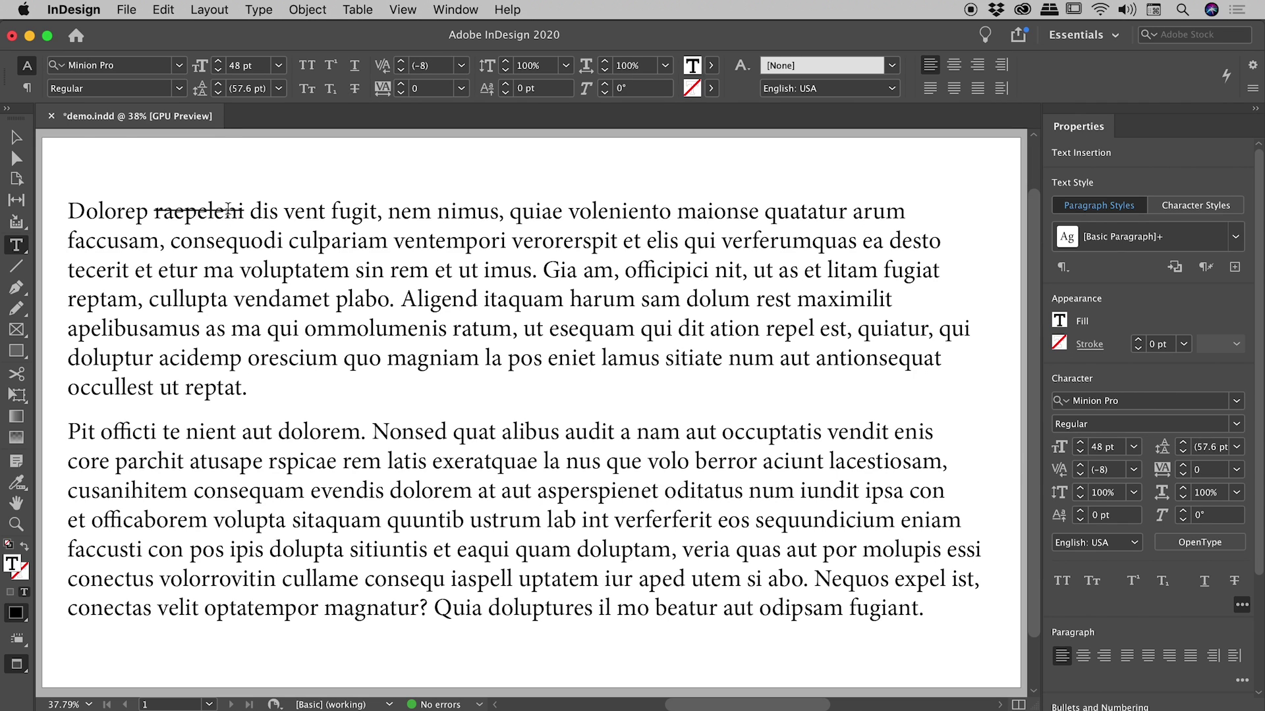
{"action": "double_click", "coordinate": [350, 214]}
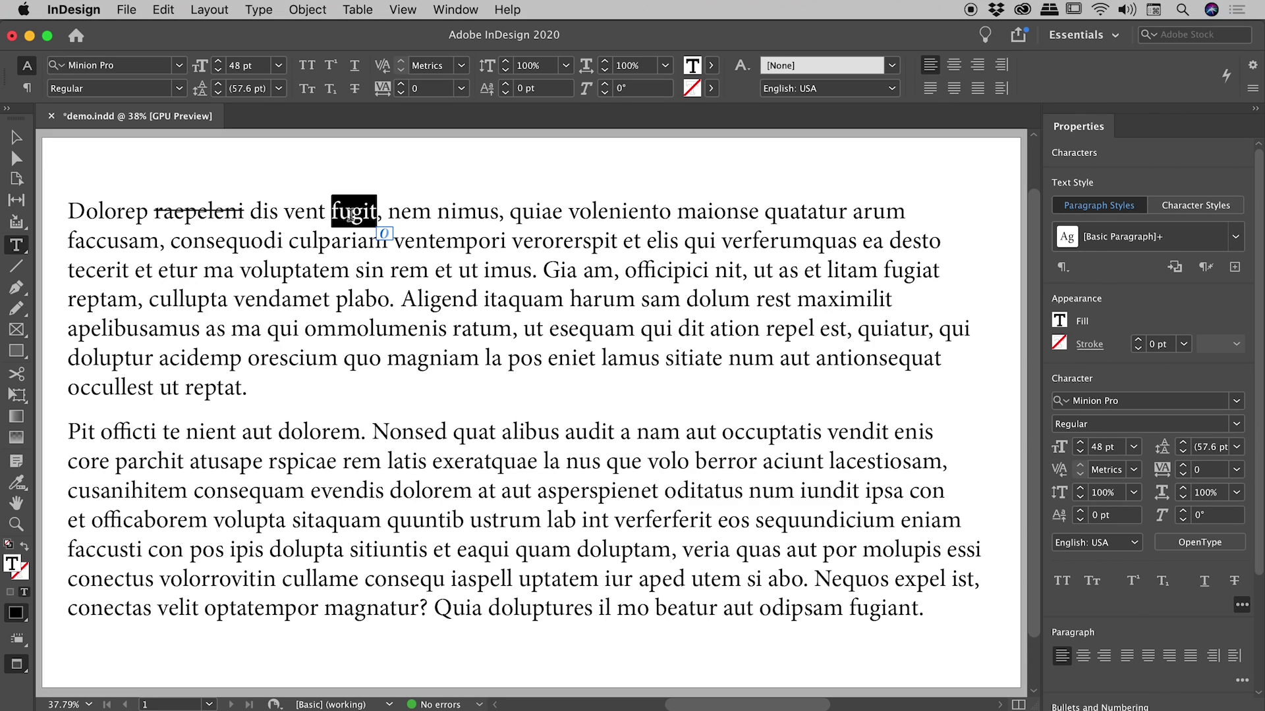
{"action": "left_click", "coordinate": [1234, 581]}
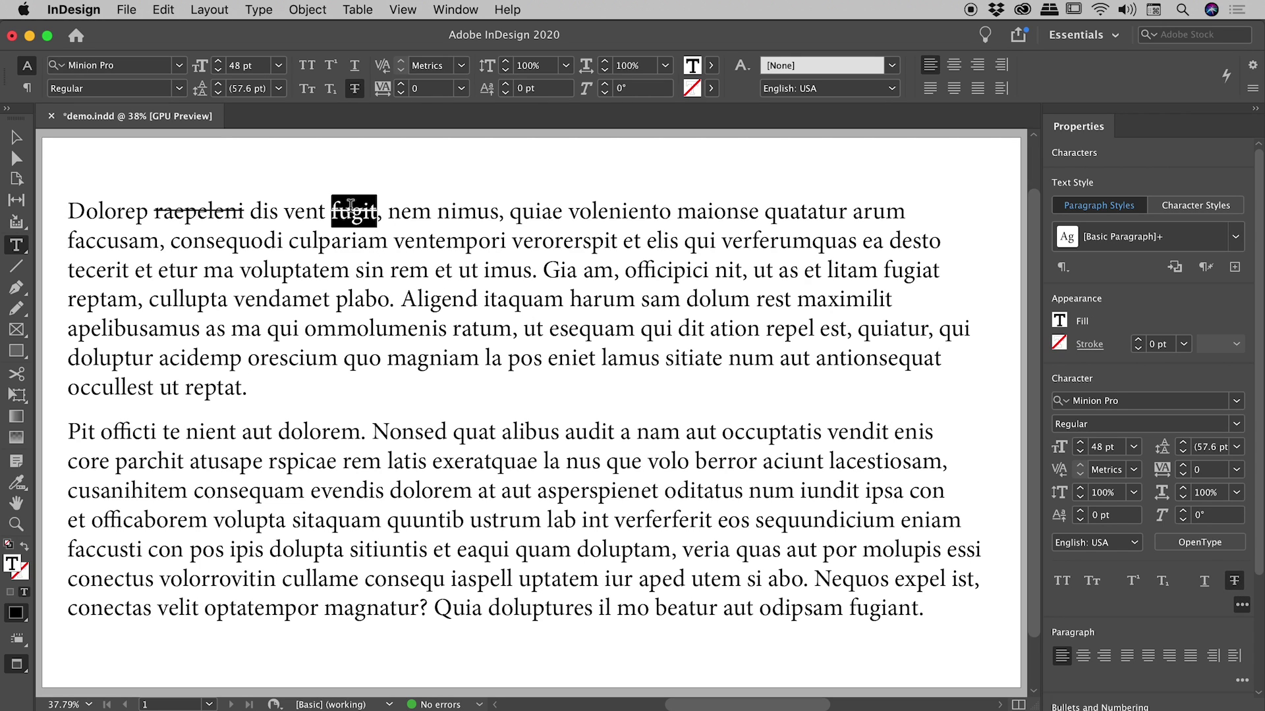
Step: In Strikethrough Options, give fugit's line the colour RGB Red and a weight of 6 pt
{"action": "left_click", "coordinate": [1235, 581], "text": "alt"}
{"action": "left_click_drag", "start_coordinate": [624, 236], "coordinate": [577, 289]}
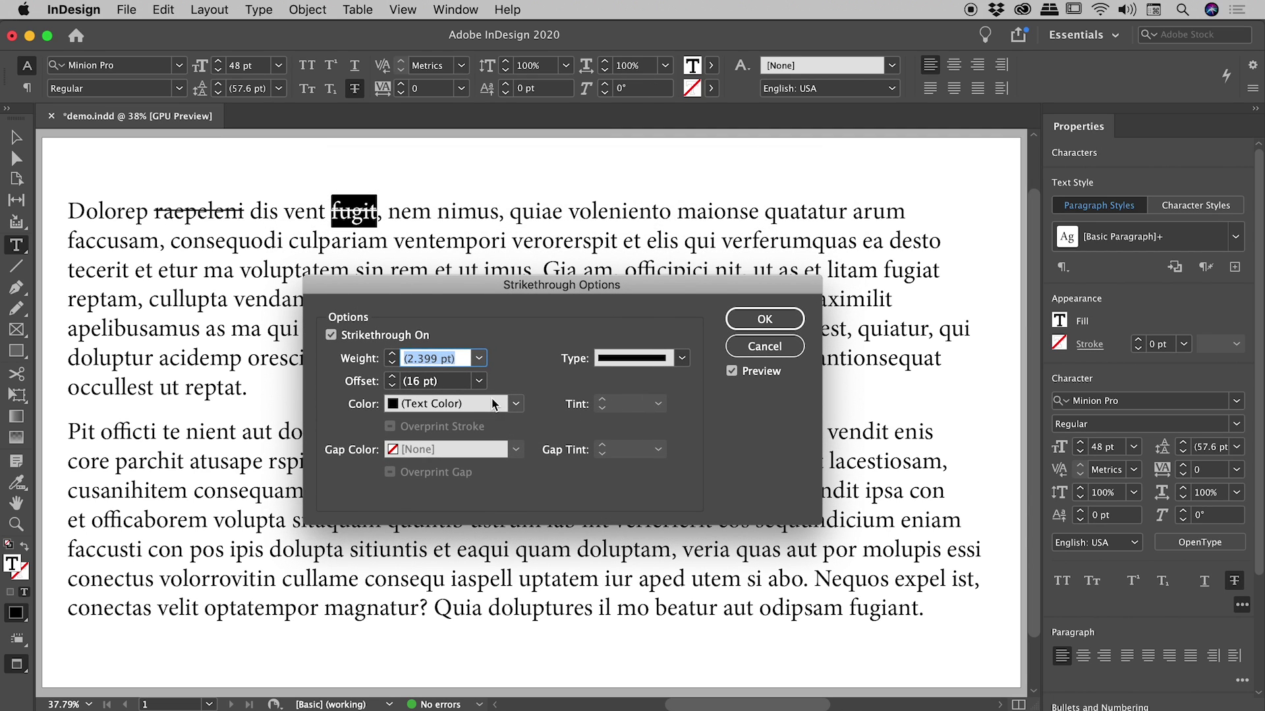
{"action": "left_click", "coordinate": [517, 405]}
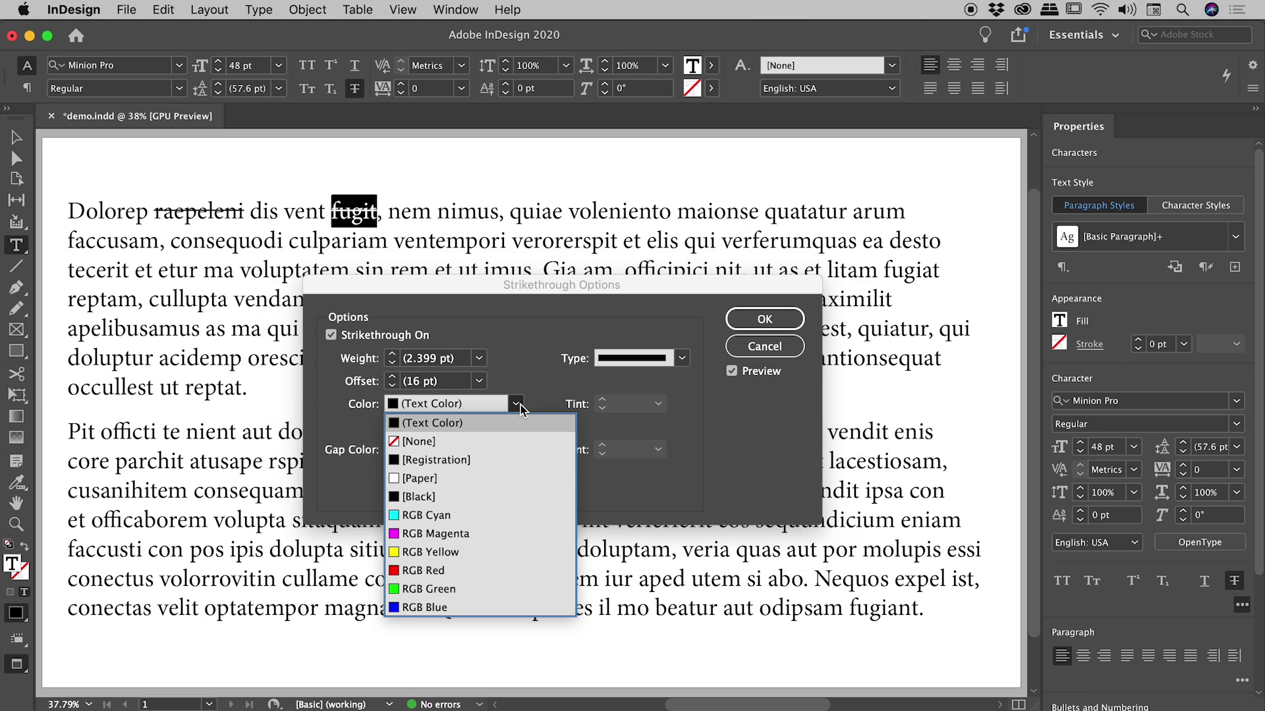
{"action": "left_click", "coordinate": [488, 571]}
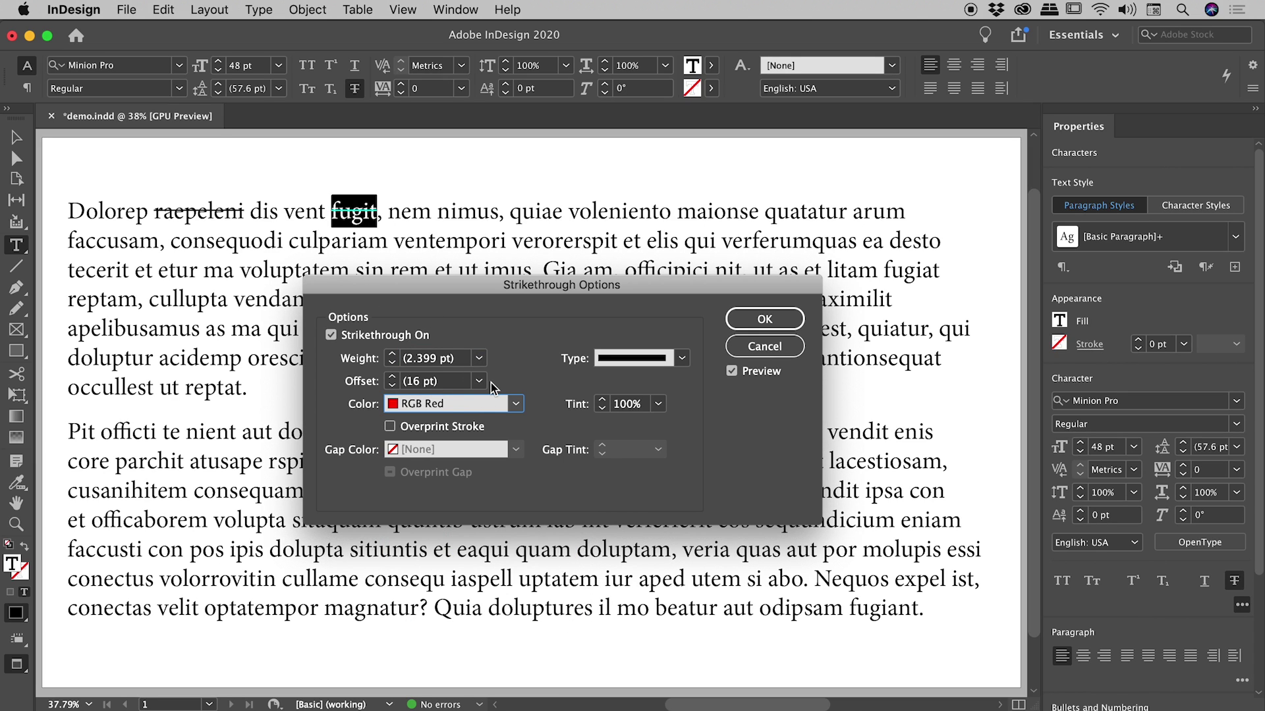
{"action": "left_click", "coordinate": [480, 358]}
{"action": "left_click", "coordinate": [426, 561]}
{"action": "left_click", "coordinate": [764, 319]}
{"action": "left_click", "coordinate": [490, 211]}
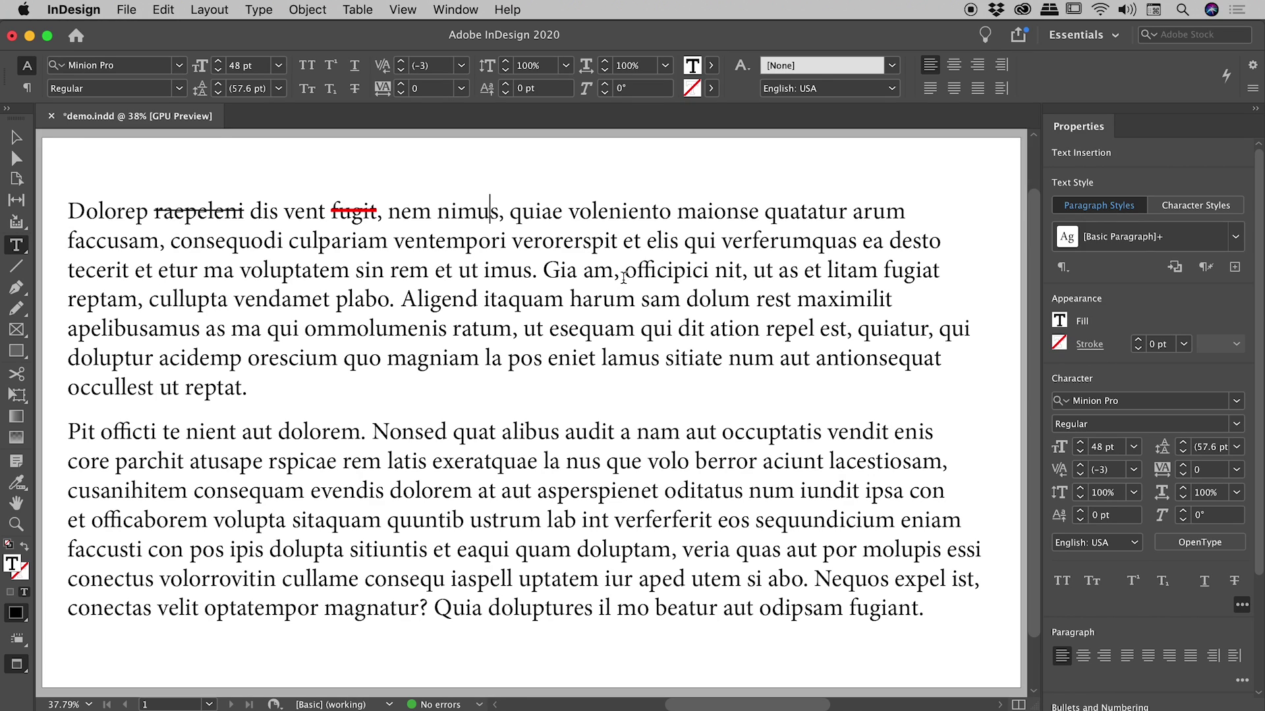
Step: Select voleniento and apply Strikethrough from the Control panel's character formatting controls
{"action": "double_click", "coordinate": [623, 212]}
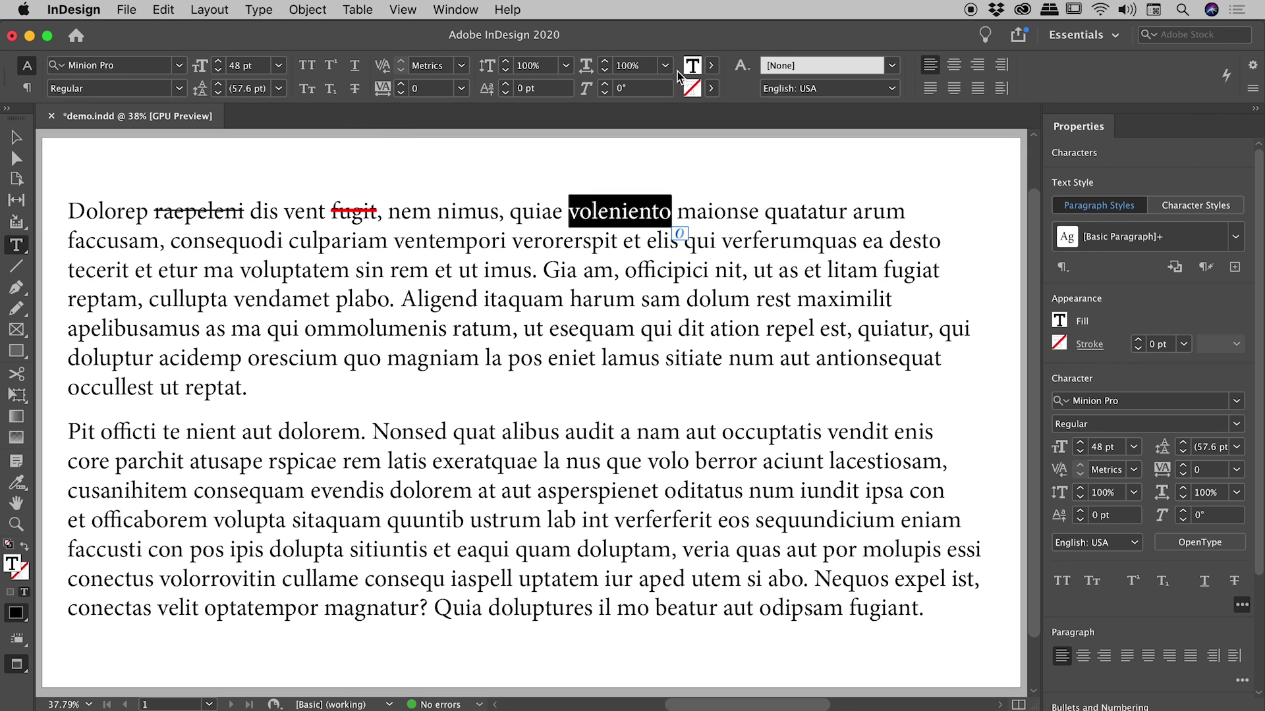
{"action": "left_click", "coordinate": [455, 9]}
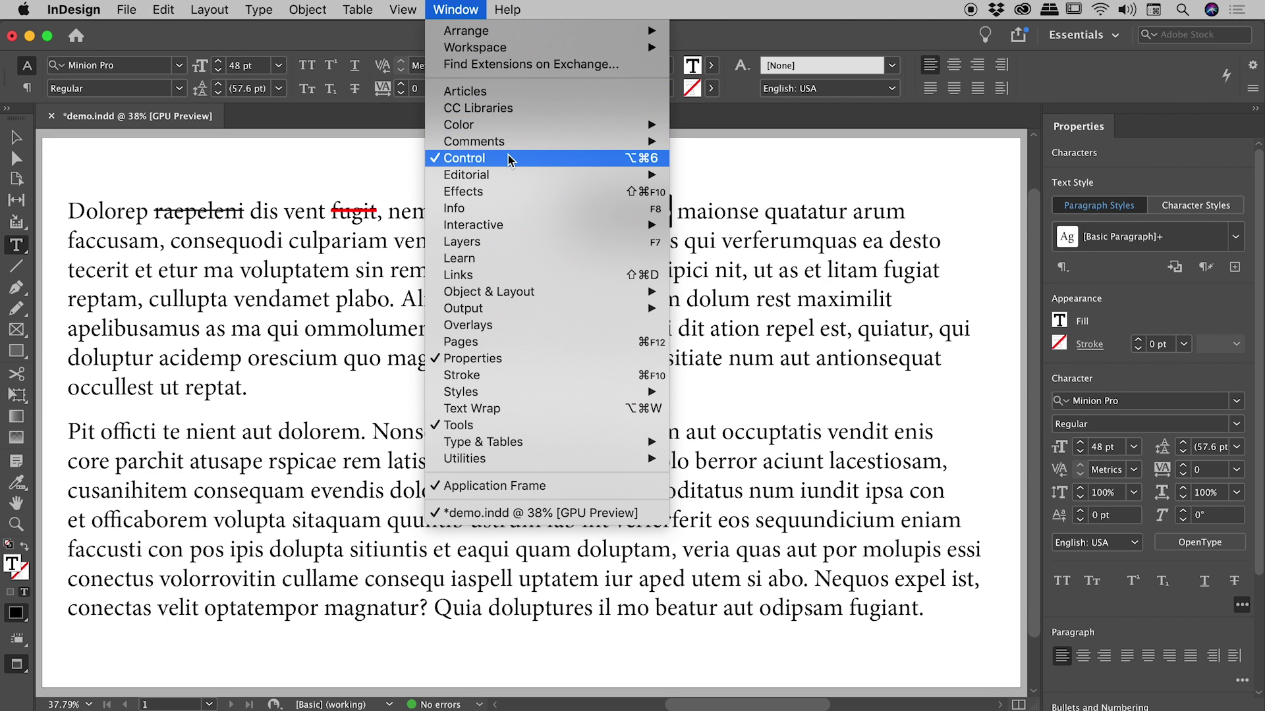
{"action": "left_click", "coordinate": [386, 43]}
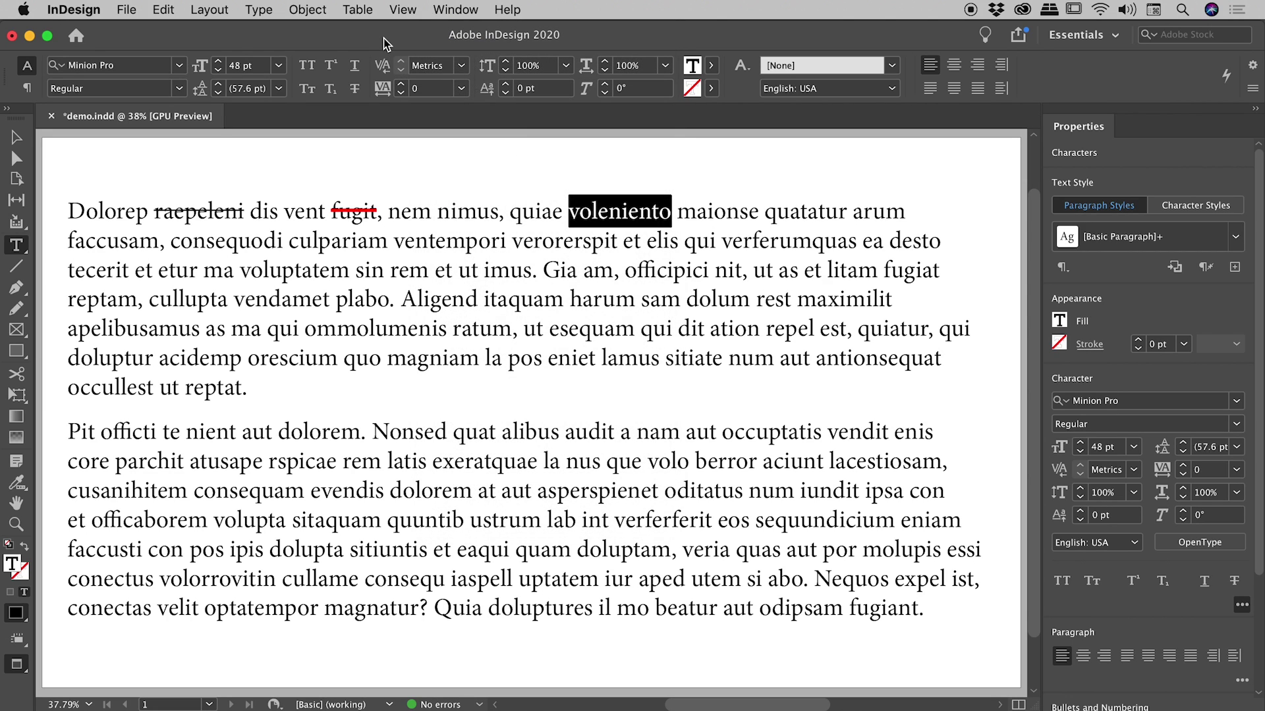
{"action": "left_click", "coordinate": [27, 90]}
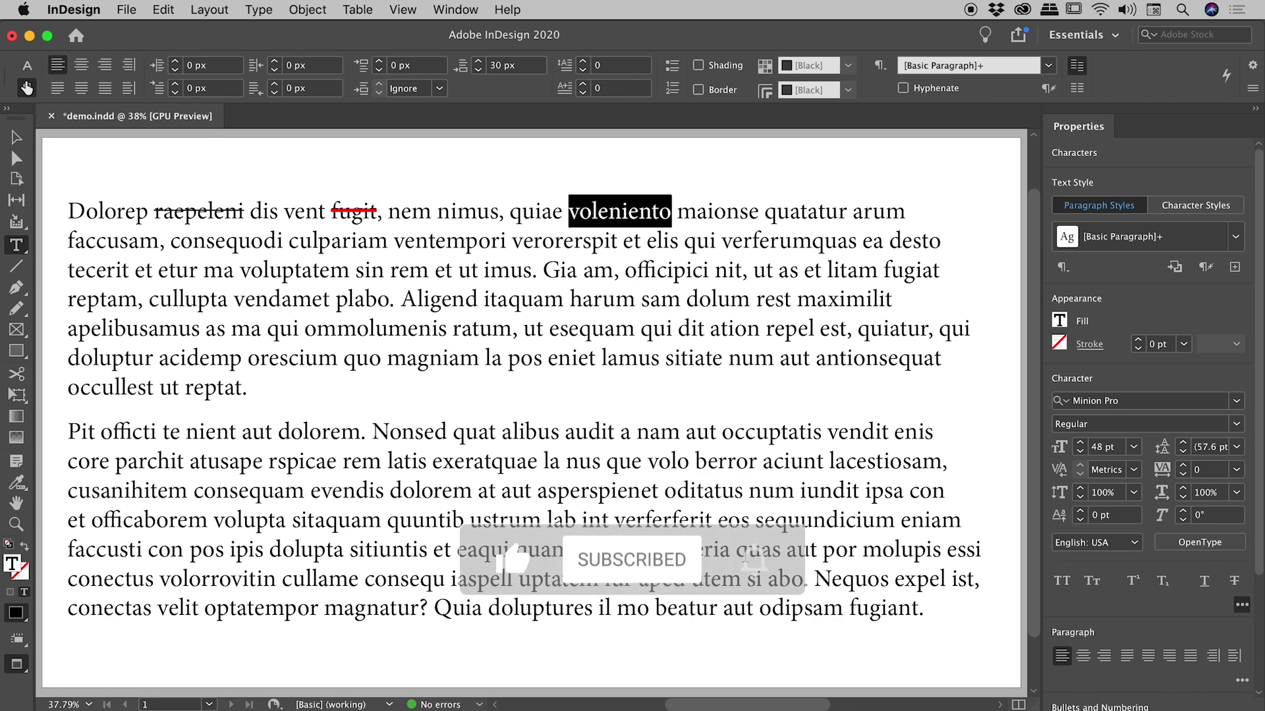
{"action": "left_click", "coordinate": [28, 69]}
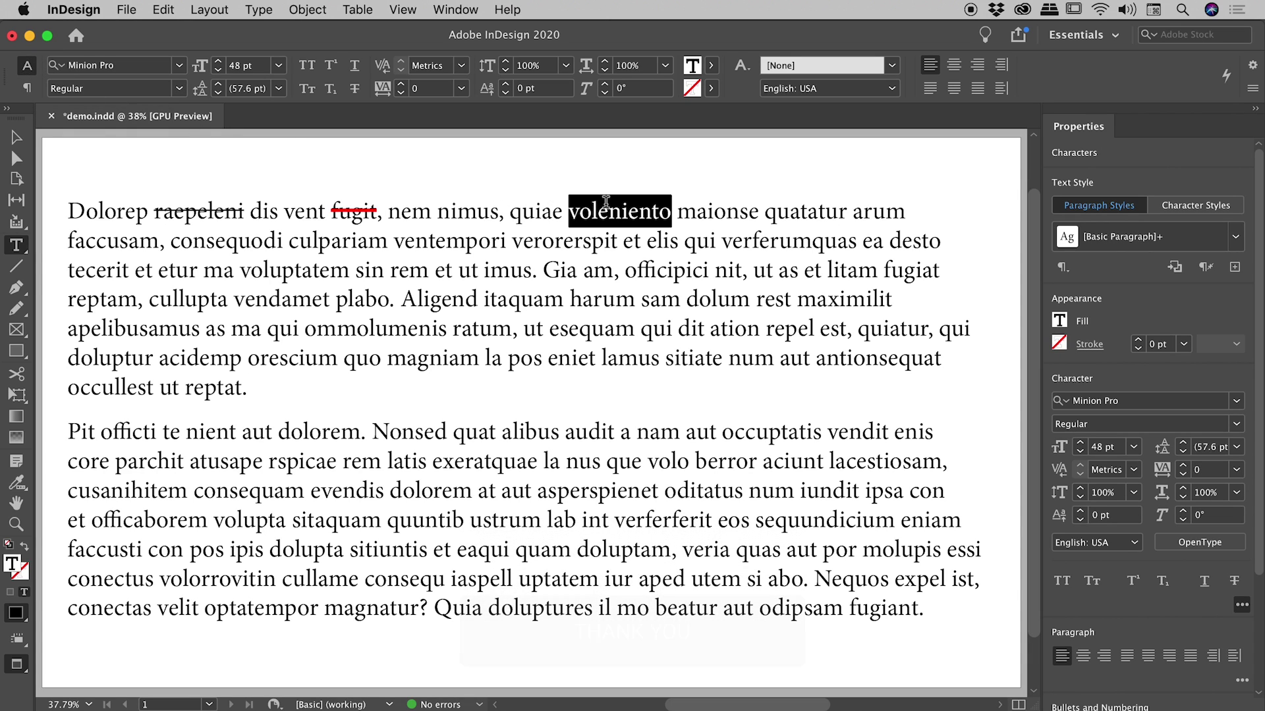
{"action": "left_click", "coordinate": [355, 91]}
{"action": "left_click", "coordinate": [355, 93], "text": "alt"}
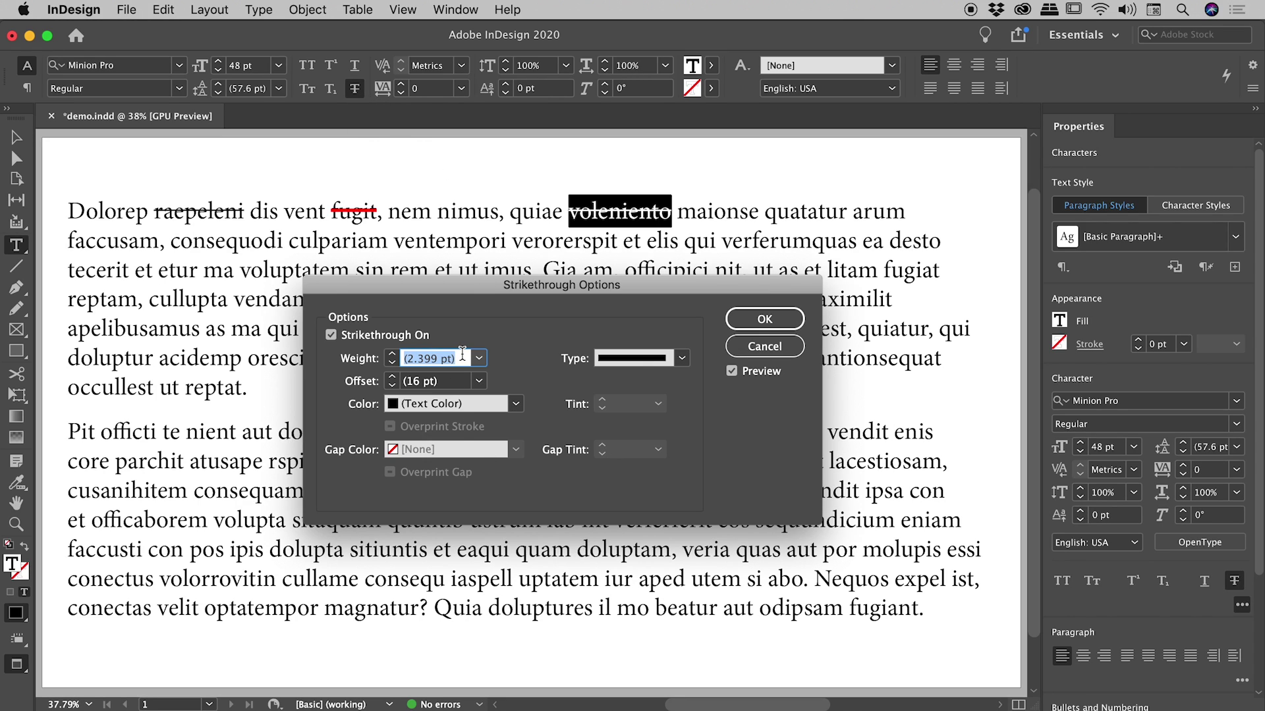
{"action": "left_click", "coordinate": [783, 347]}
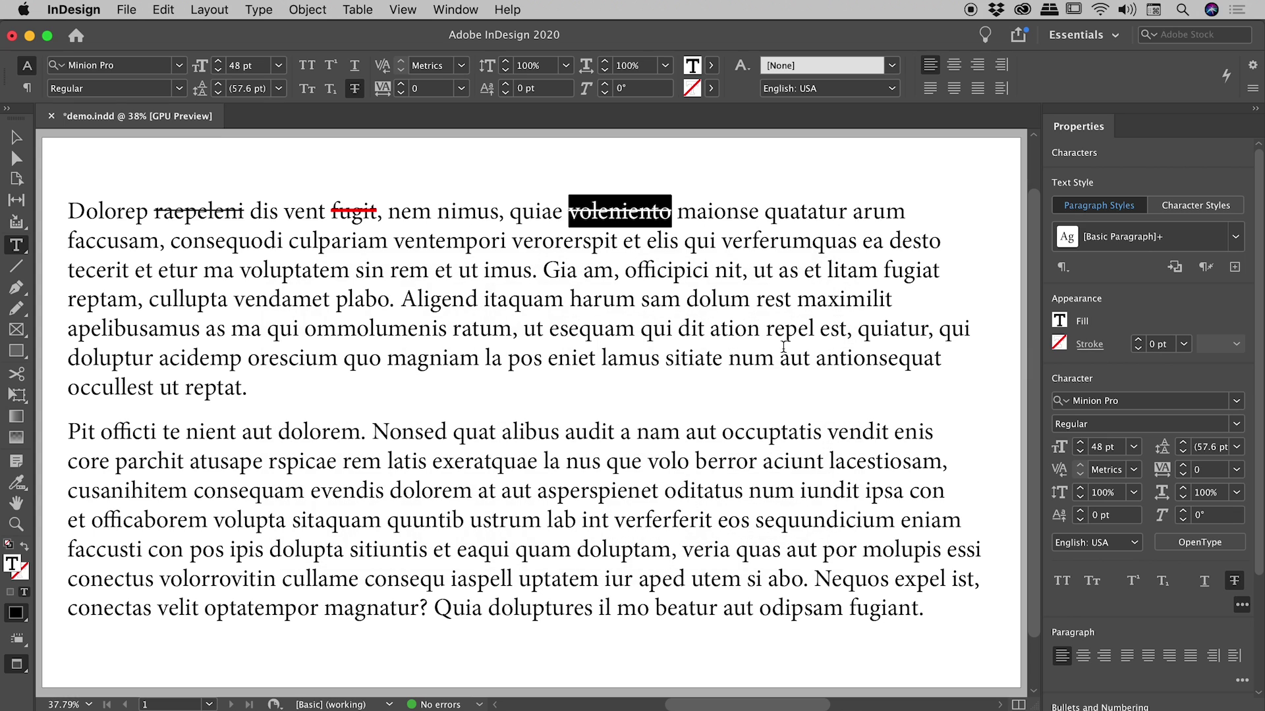
Step: Open the Character panel from Window > Type & Tables
{"action": "left_click", "coordinate": [756, 214]}
{"action": "left_click", "coordinate": [455, 9]}
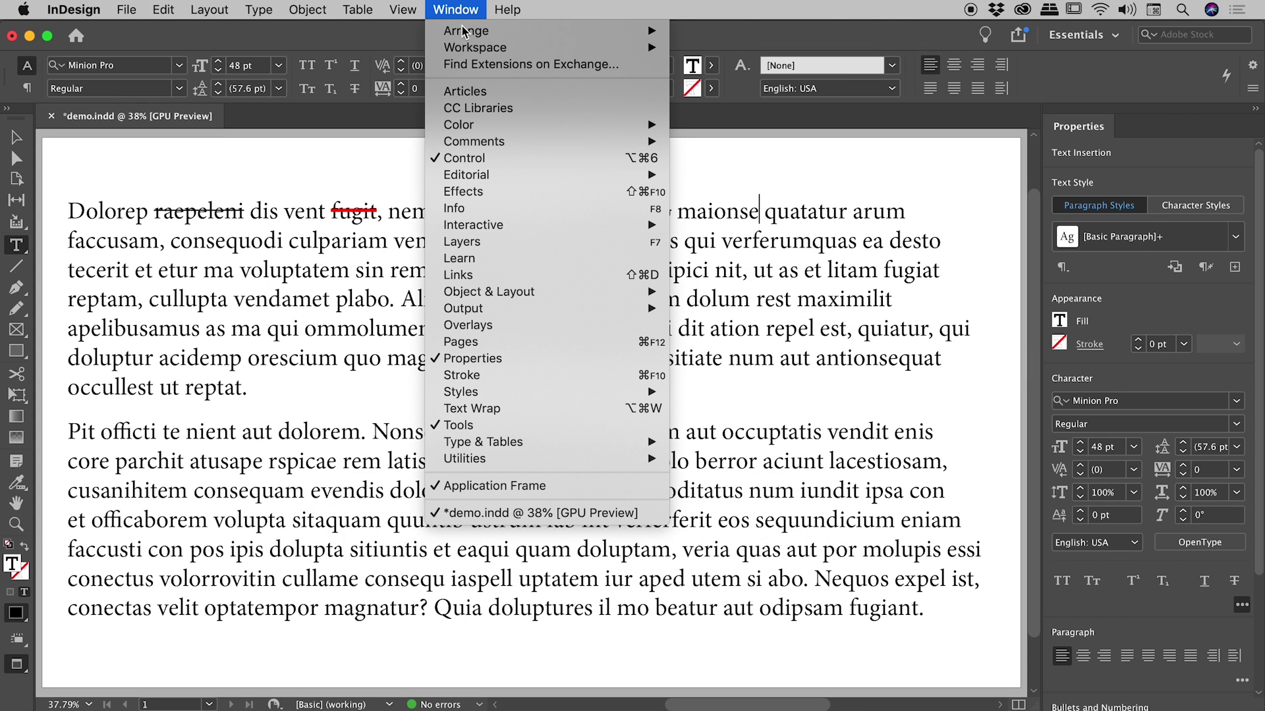
{"action": "mouse_move", "coordinate": [503, 453]}
{"action": "left_click", "coordinate": [724, 440]}
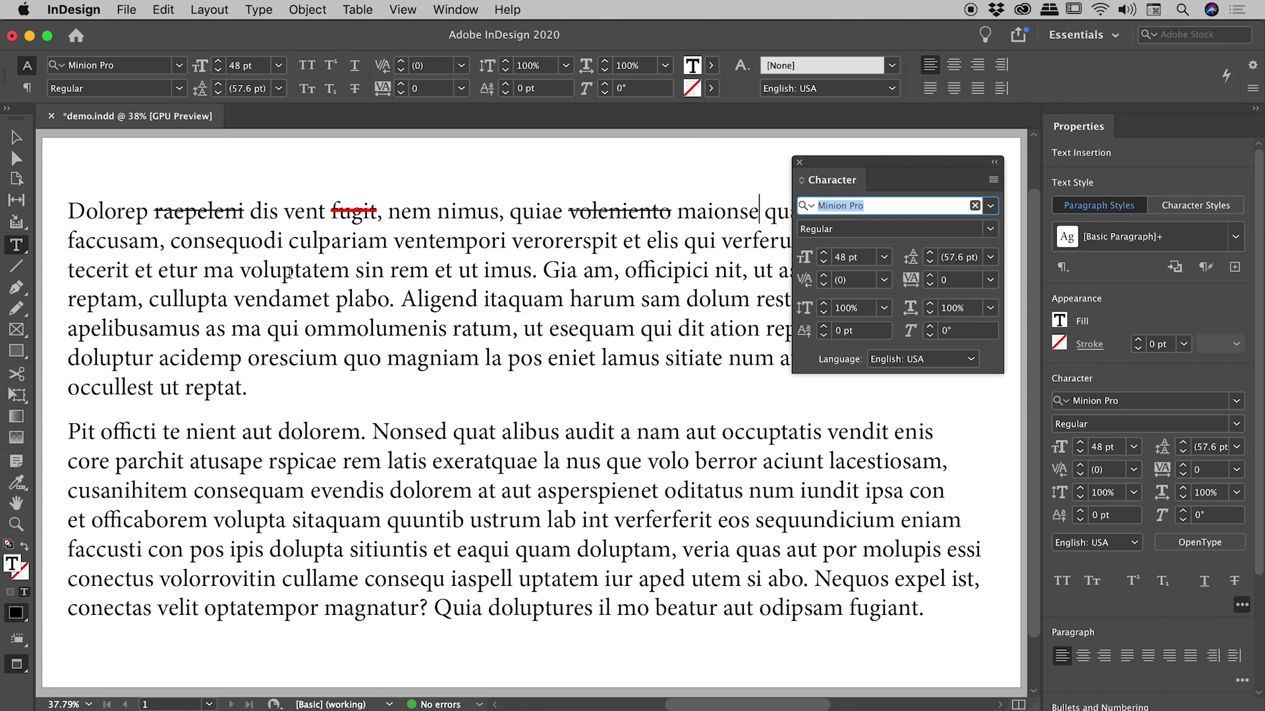
Step: Strike through voluptatem using the Character panel menu, leaving Strikethrough Options unchanged
{"action": "double_click", "coordinate": [304, 277]}
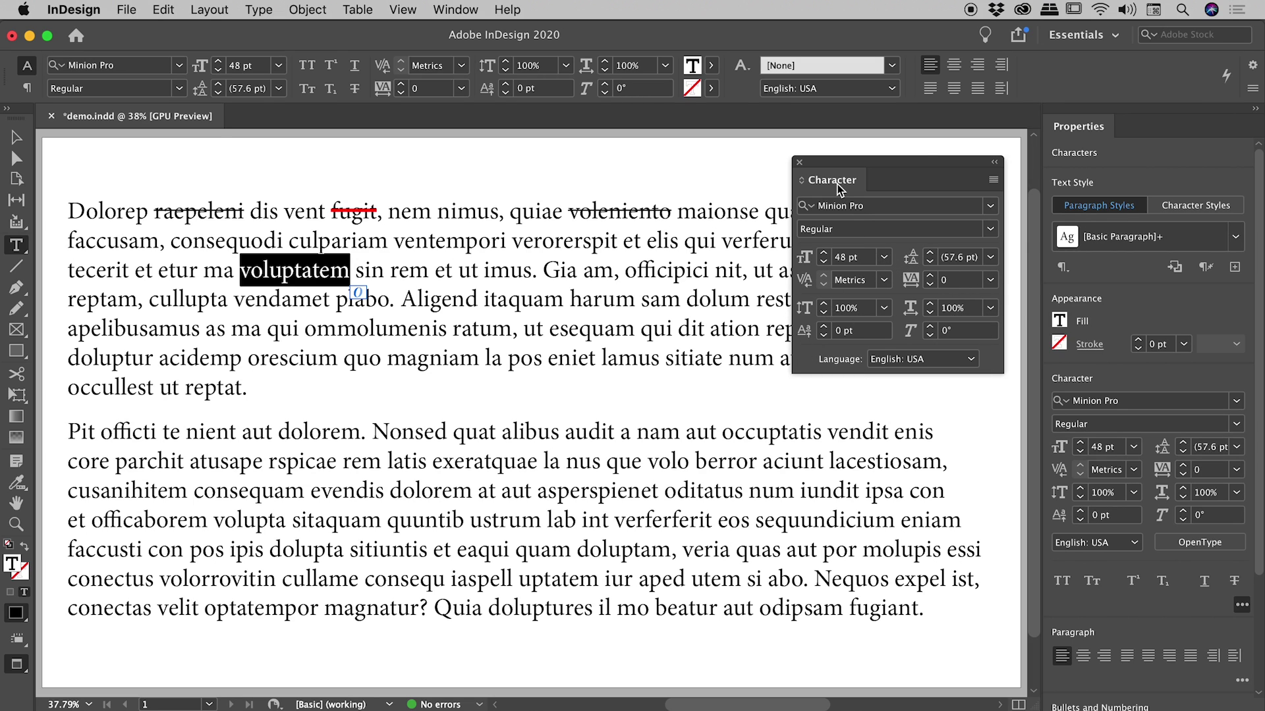
{"action": "left_click", "coordinate": [993, 181]}
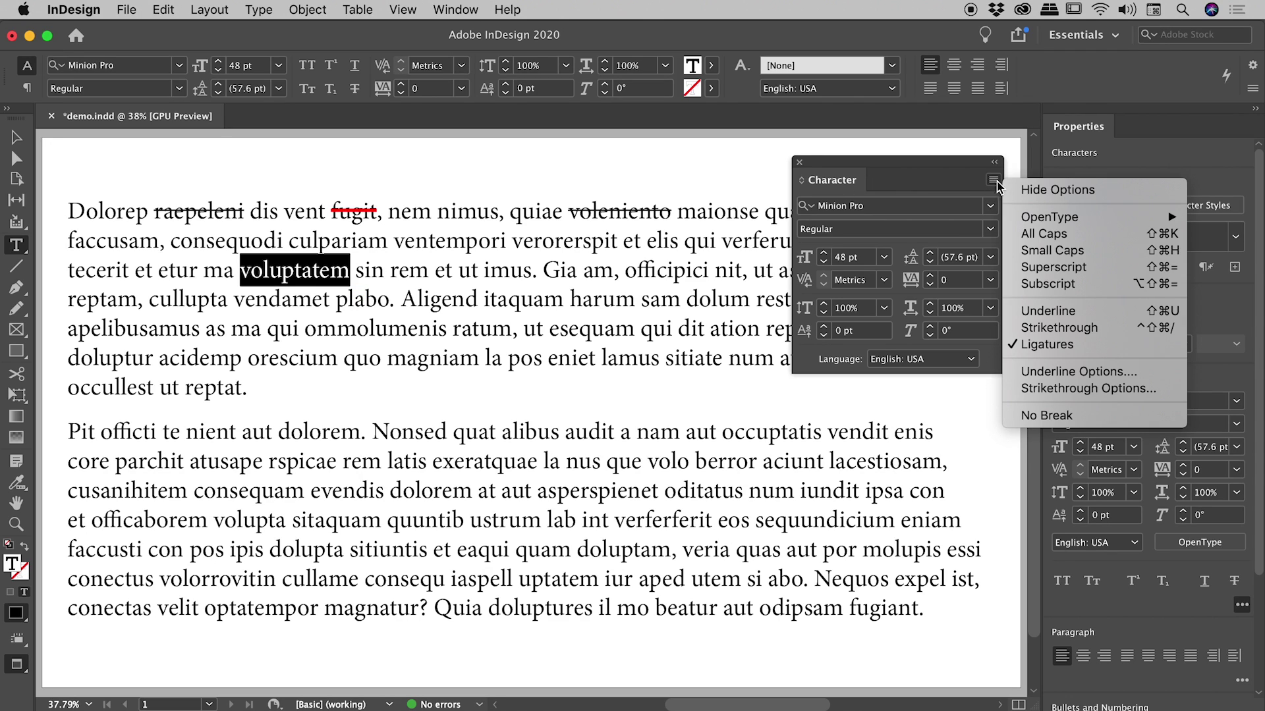
{"action": "left_click", "coordinate": [1040, 328]}
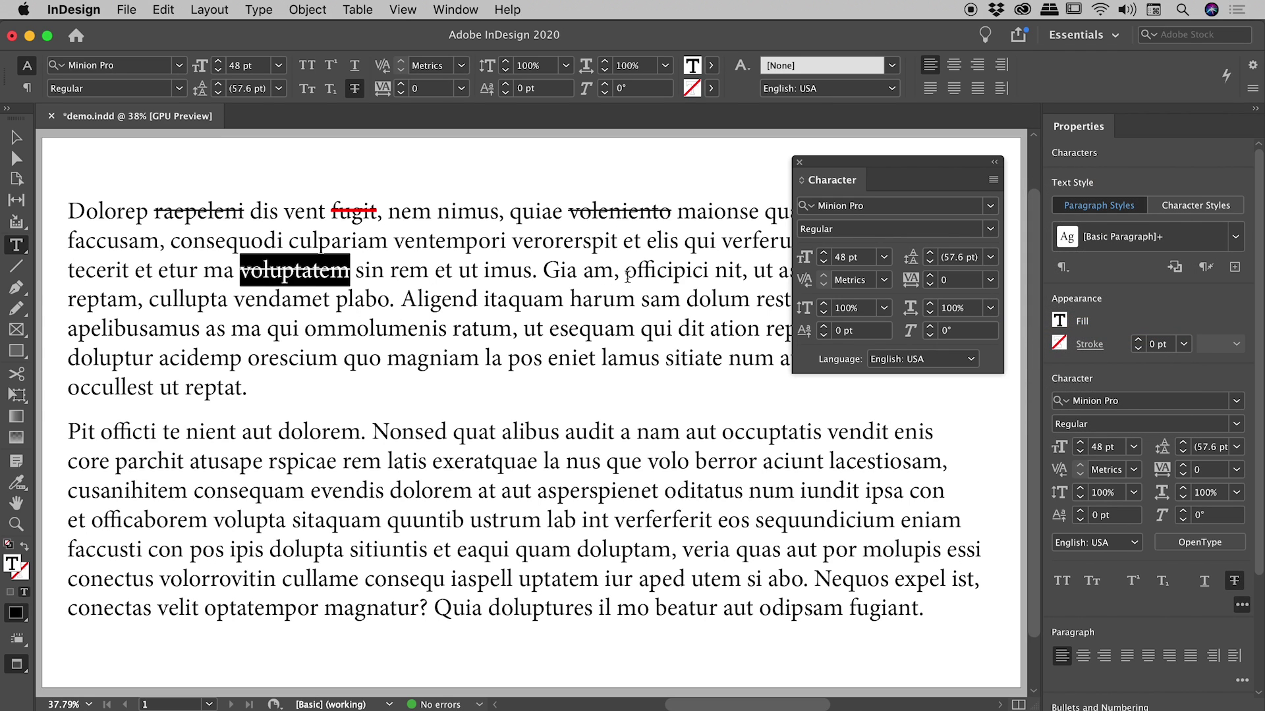
{"action": "left_click", "coordinate": [993, 181]}
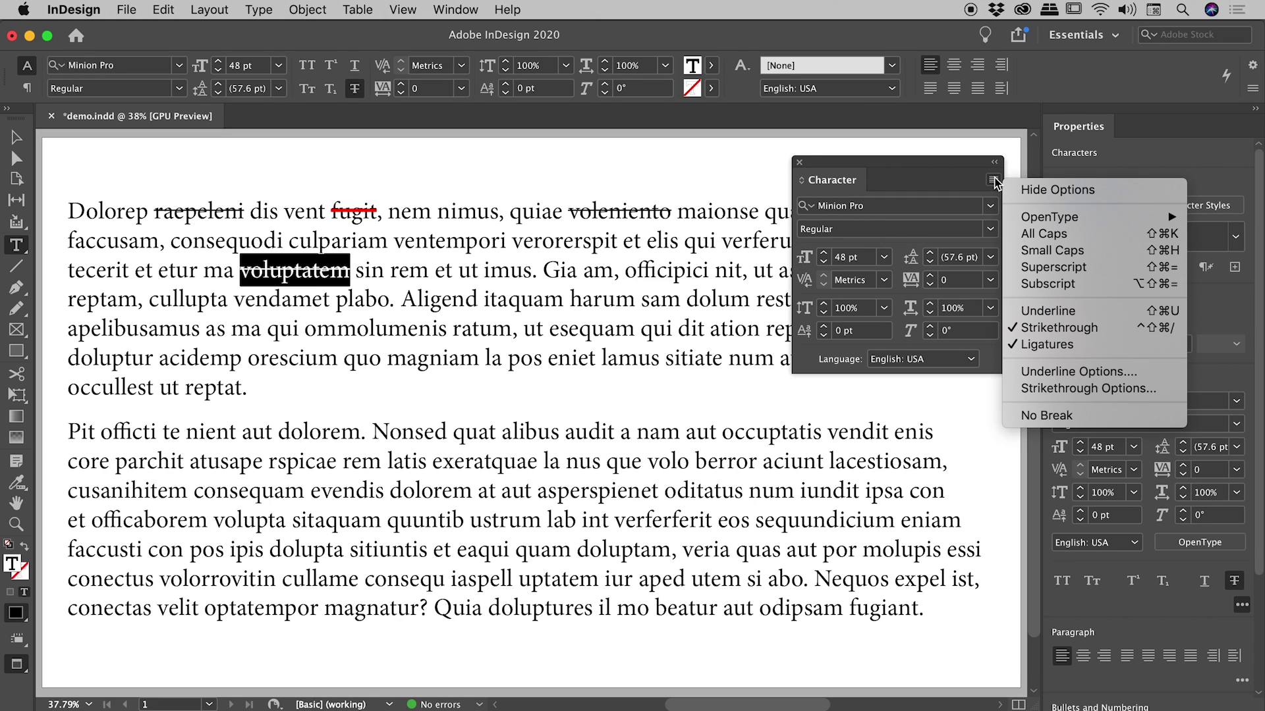
{"action": "left_click", "coordinate": [1088, 389]}
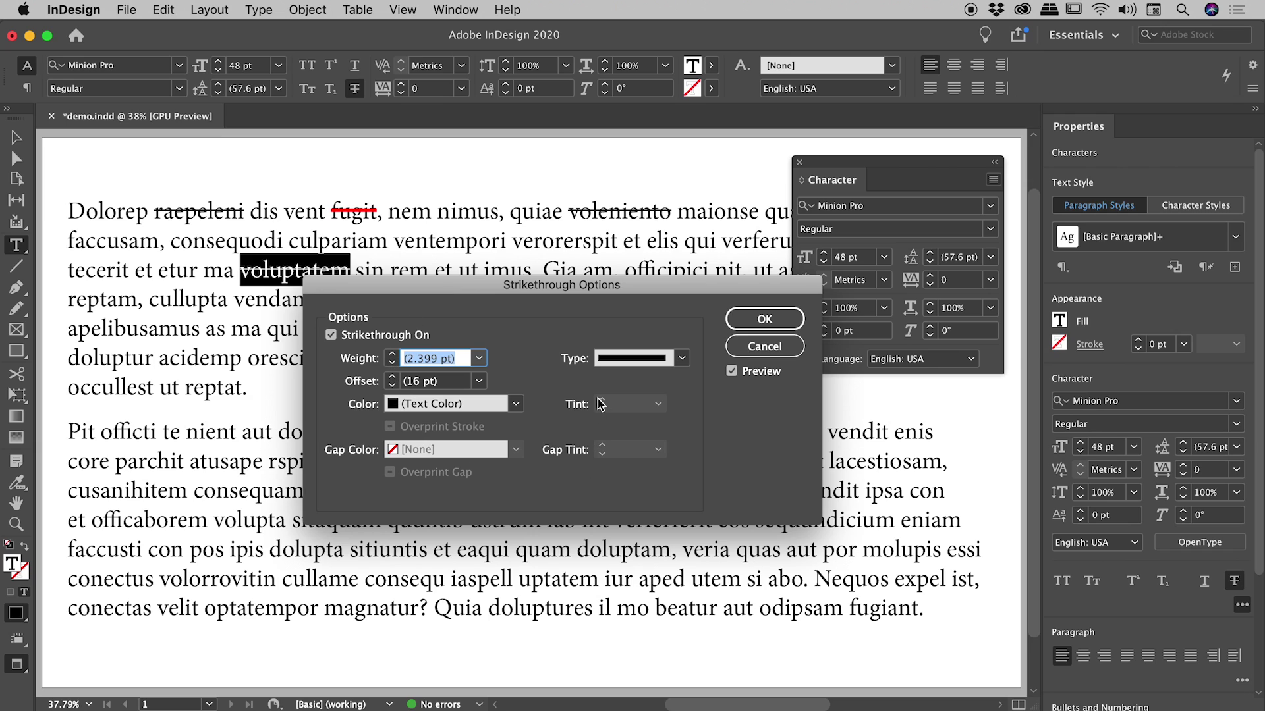
{"action": "left_click", "coordinate": [793, 350]}
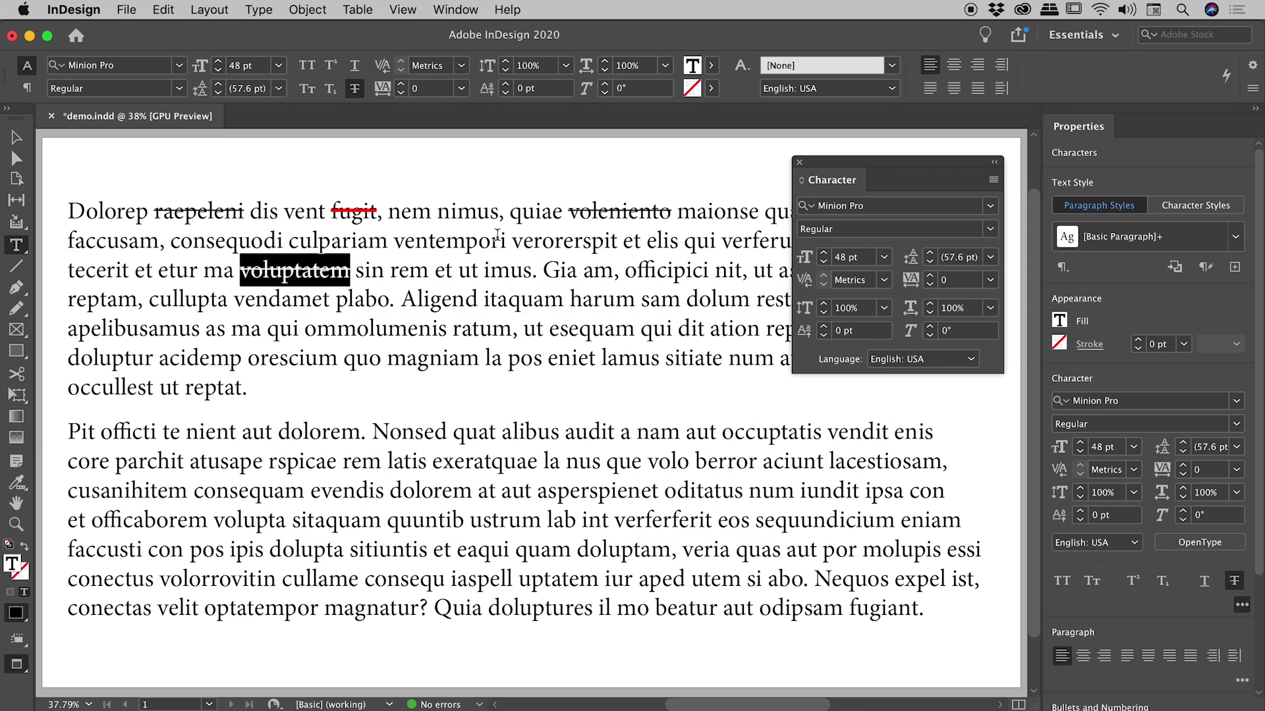
Step: Change voluptatem's strikethrough colour to RGB Red in Strikethrough Options
{"action": "left_click", "coordinate": [488, 272]}
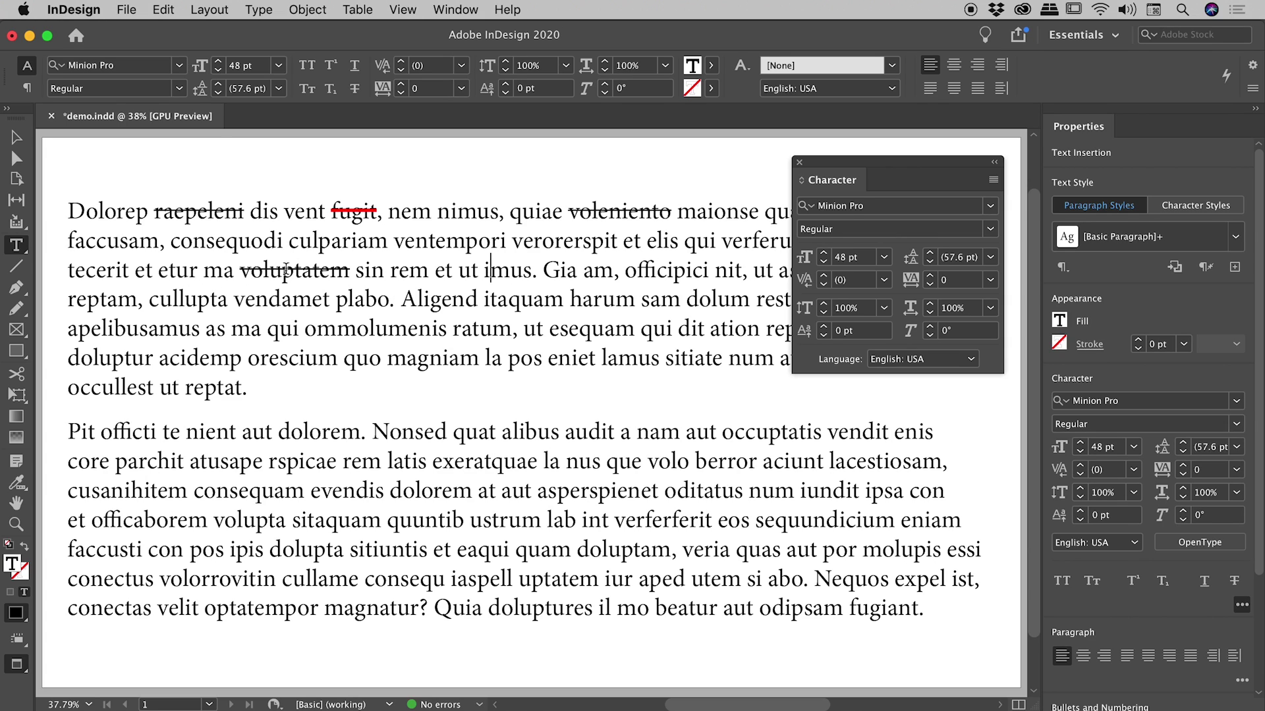
{"action": "left_click_drag", "start_coordinate": [320, 270], "coordinate": [240, 272]}
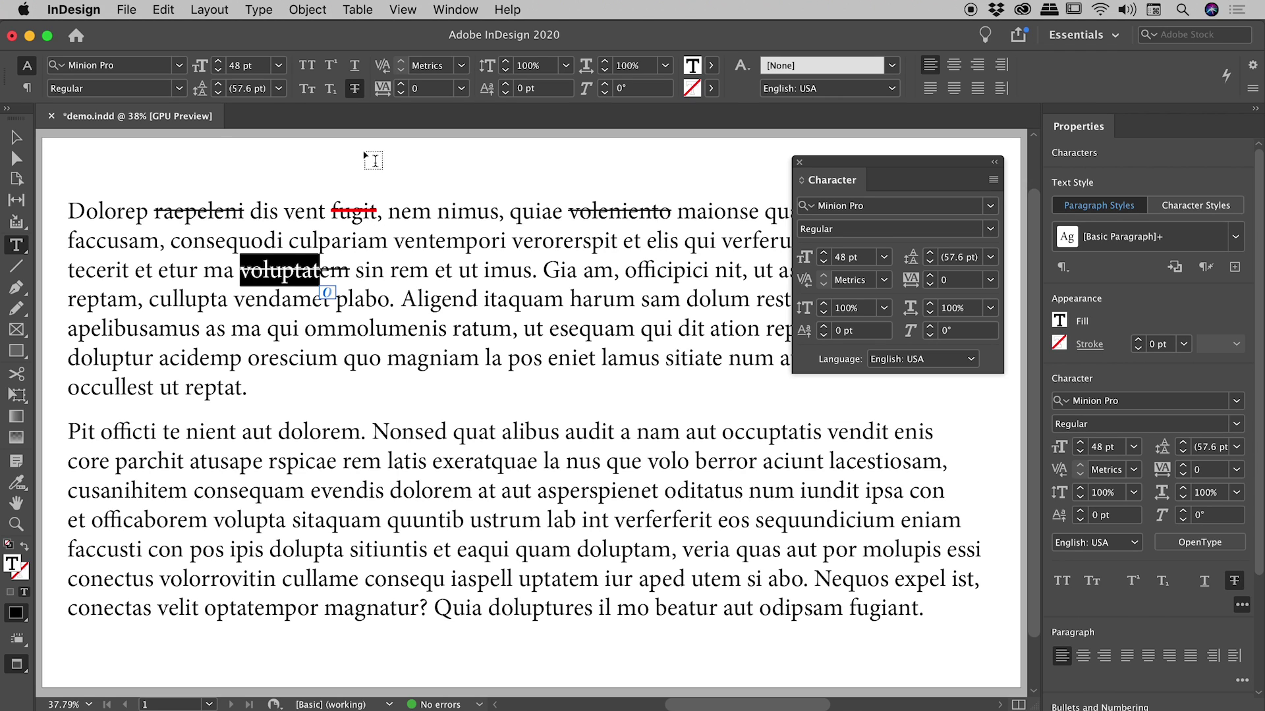
{"action": "left_click", "coordinate": [356, 90], "text": "alt"}
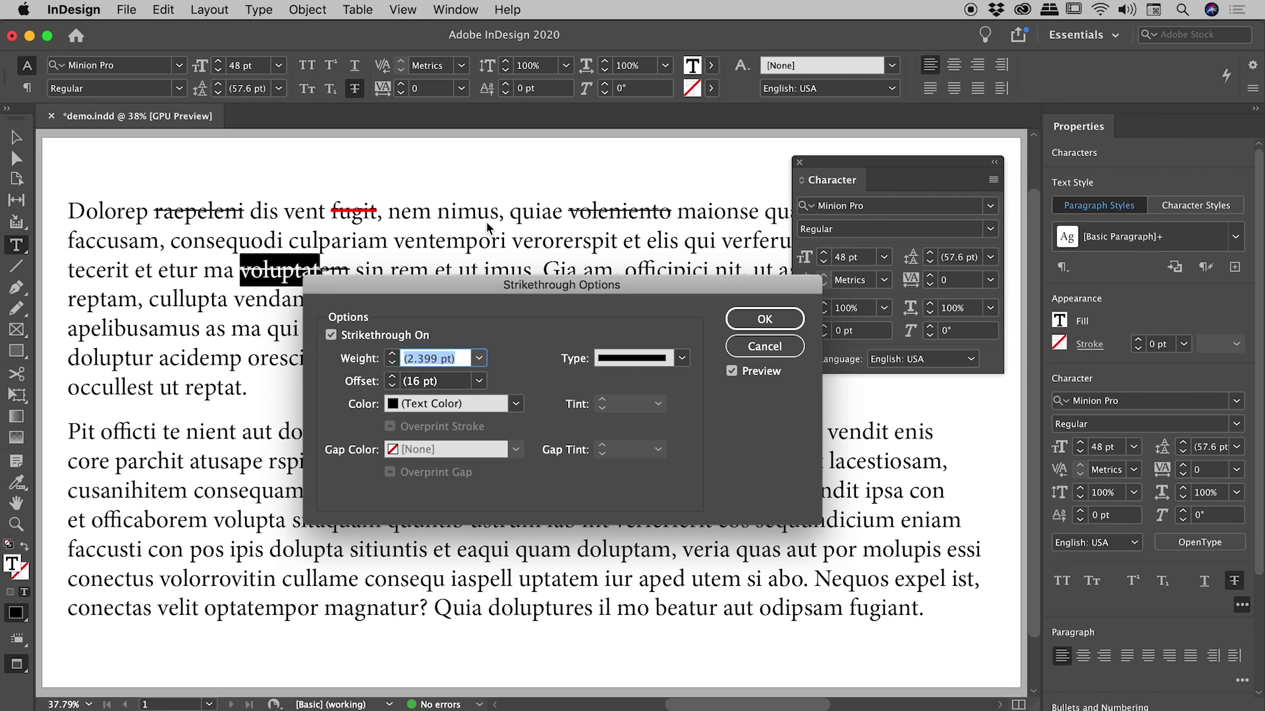
{"action": "left_click", "coordinate": [517, 404]}
{"action": "left_click", "coordinate": [486, 566]}
{"action": "left_click", "coordinate": [764, 318]}
Step: Check that the final m of voluptatem is struck through as well
{"action": "left_click", "coordinate": [424, 299]}
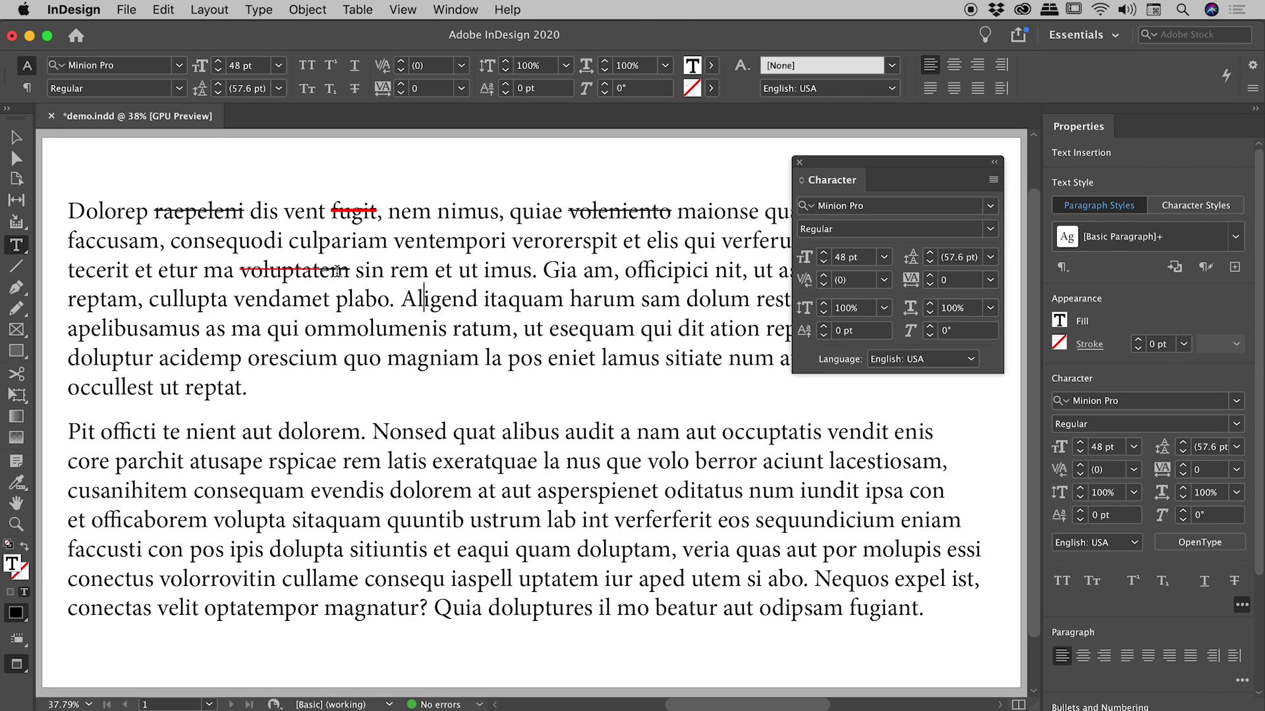
{"action": "left_click_drag", "start_coordinate": [351, 270], "coordinate": [330, 272]}
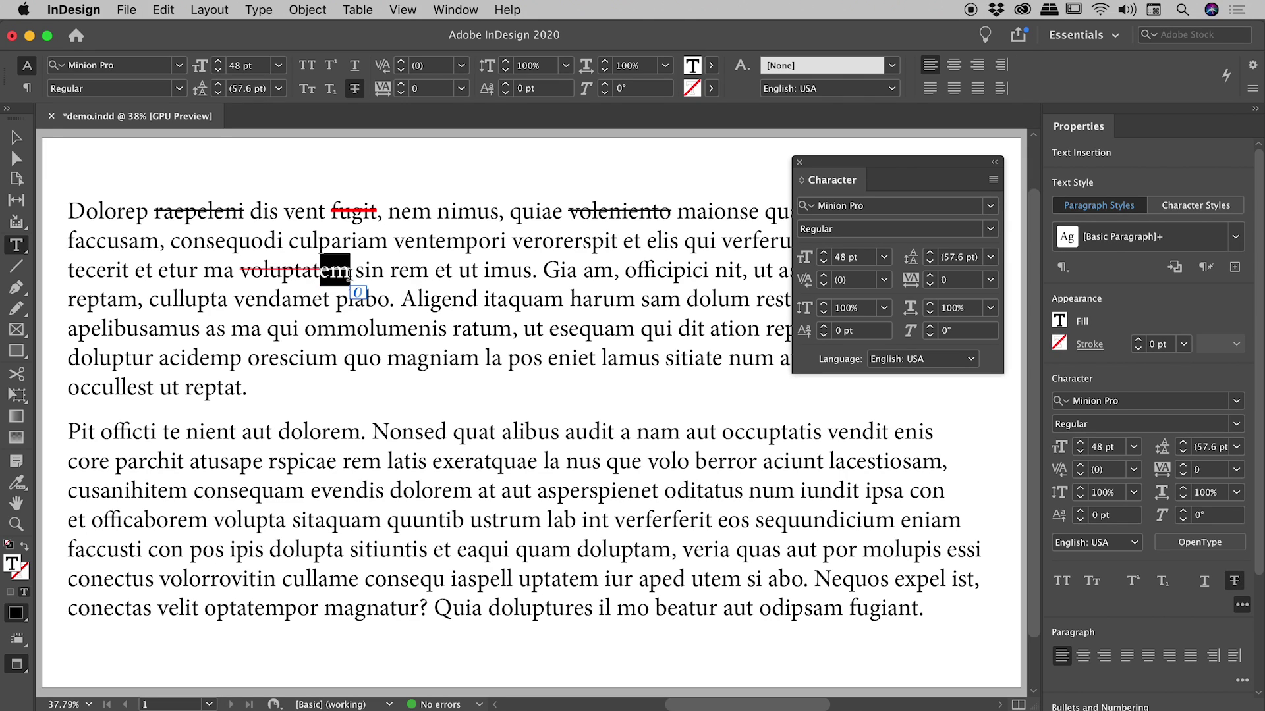
{"action": "left_click", "coordinate": [381, 273]}
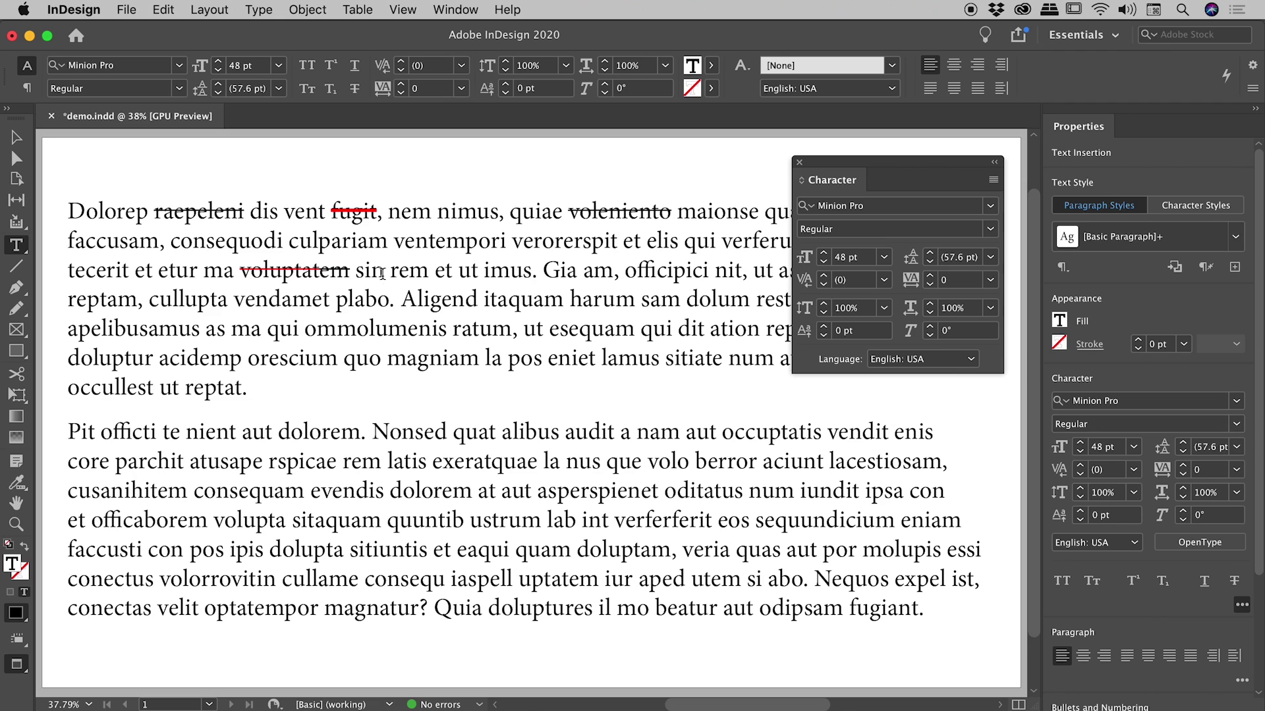
Step: Open the Character Styles panel from Window > Styles and open its panel menu
{"action": "left_click", "coordinate": [454, 9]}
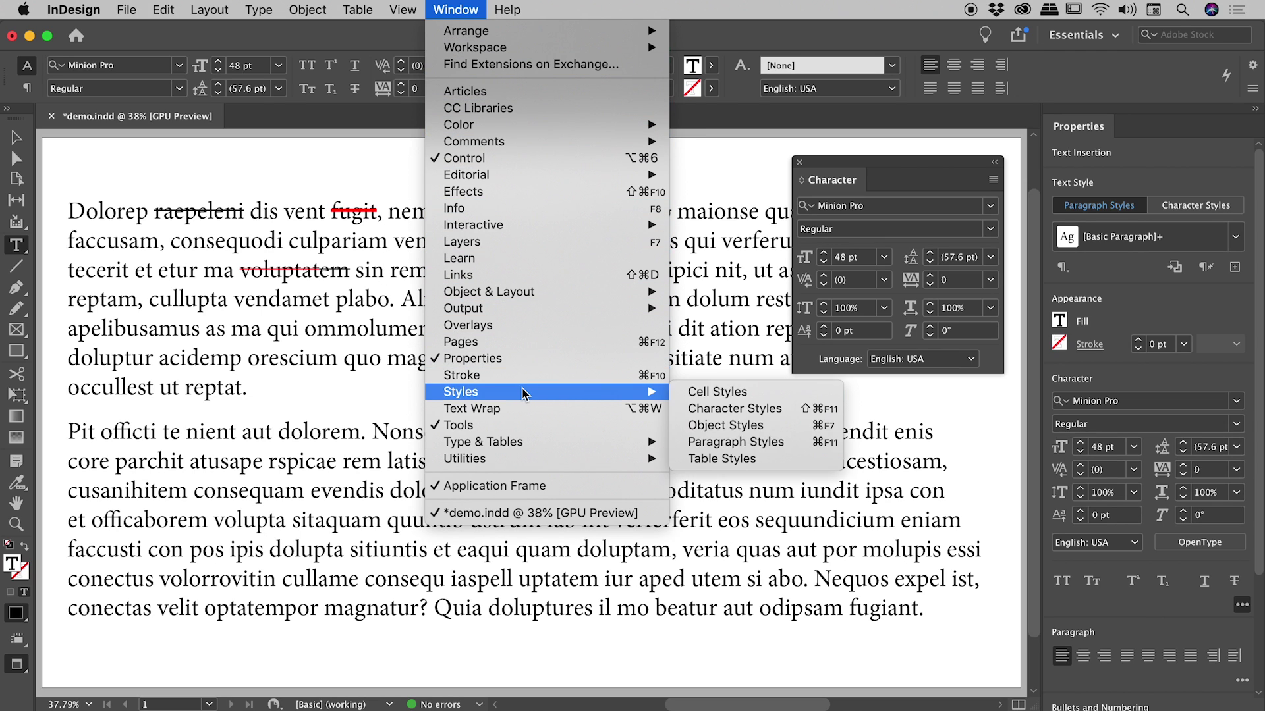
{"action": "left_click", "coordinate": [741, 409]}
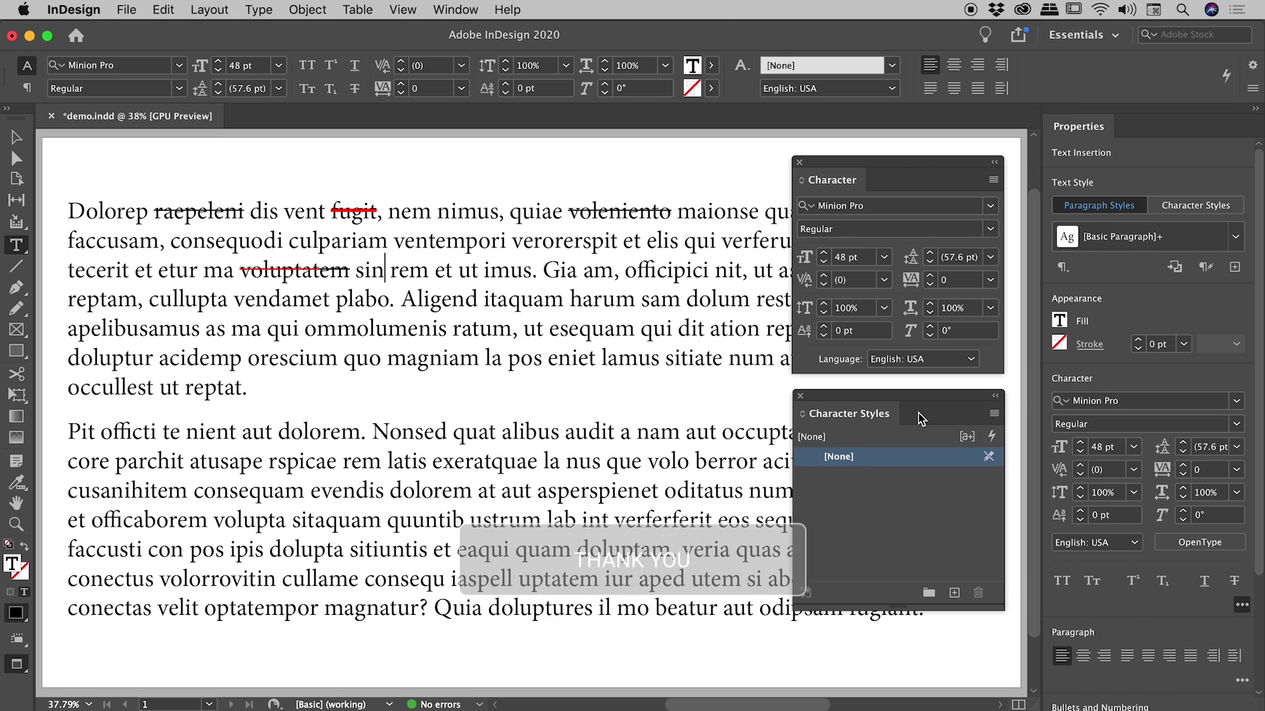
{"action": "left_click", "coordinate": [993, 413]}
Step: Start a new character style named 'Strikethrough'
{"action": "left_click", "coordinate": [1046, 393]}
{"action": "type", "text": "Stri"}
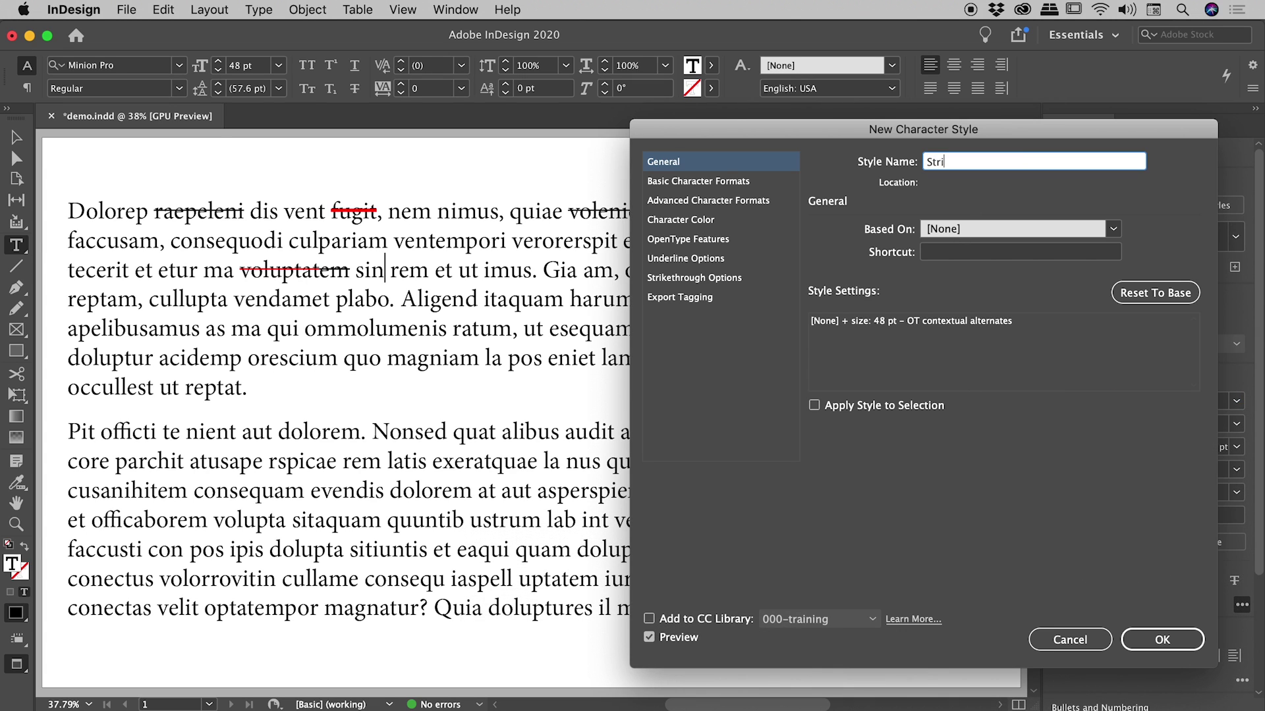
{"action": "type", "text": "kethrough"}
{"action": "left_click", "coordinate": [701, 181]}
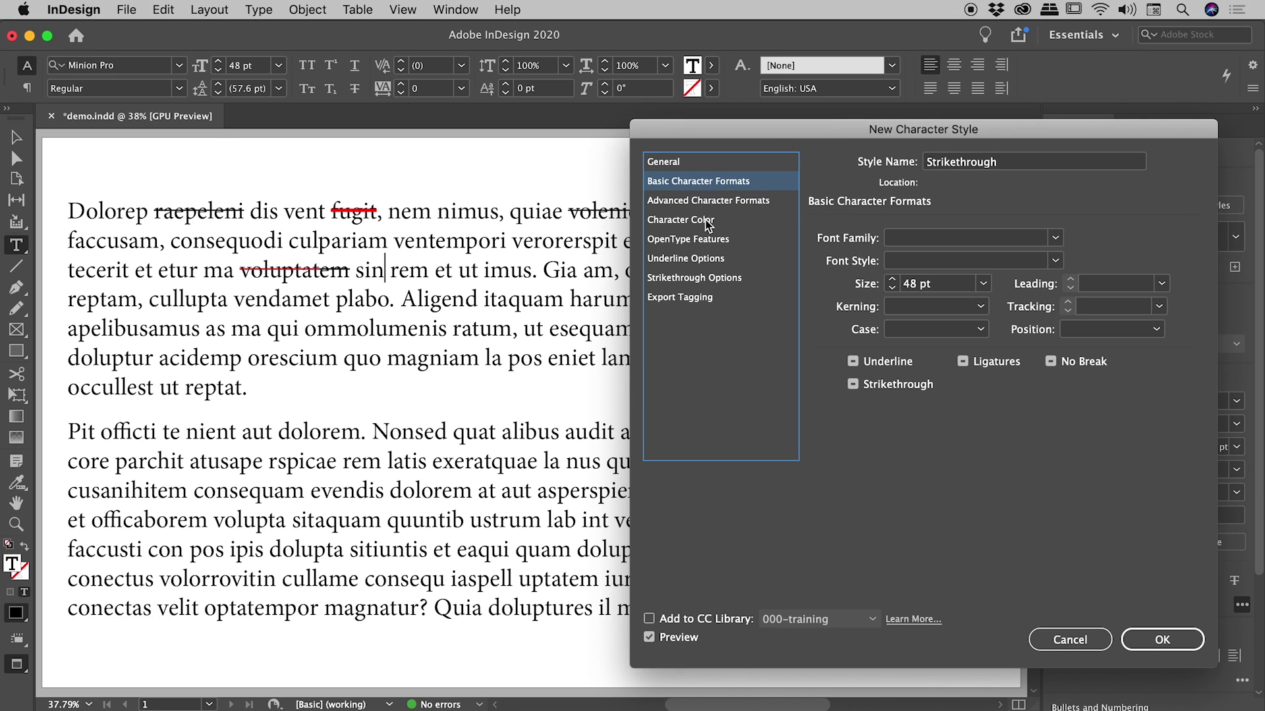
{"action": "left_click", "coordinate": [715, 222]}
Step: Turn on a solid 3 pt RGB Red strikethrough in the style's Strikethrough Options
{"action": "left_click", "coordinate": [693, 279]}
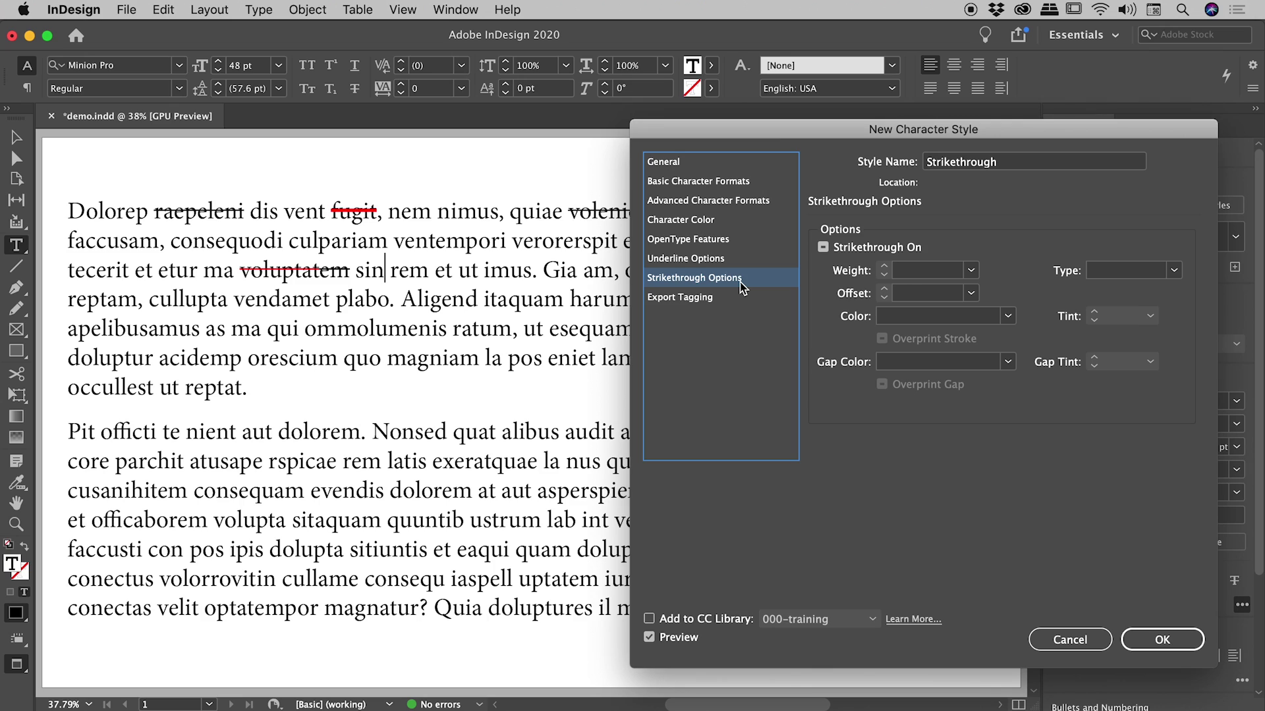
{"action": "left_click", "coordinate": [823, 249]}
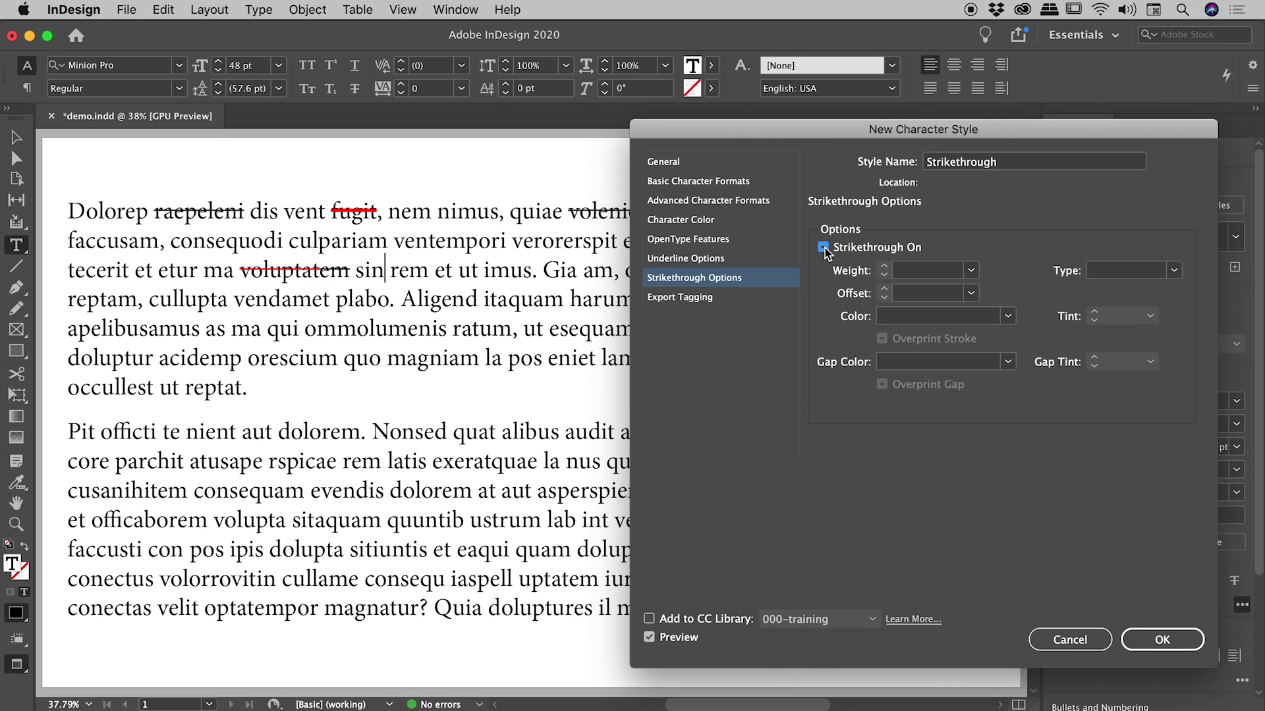
{"action": "left_click", "coordinate": [971, 271]}
{"action": "left_click", "coordinate": [945, 417]}
{"action": "left_click", "coordinate": [1173, 270]}
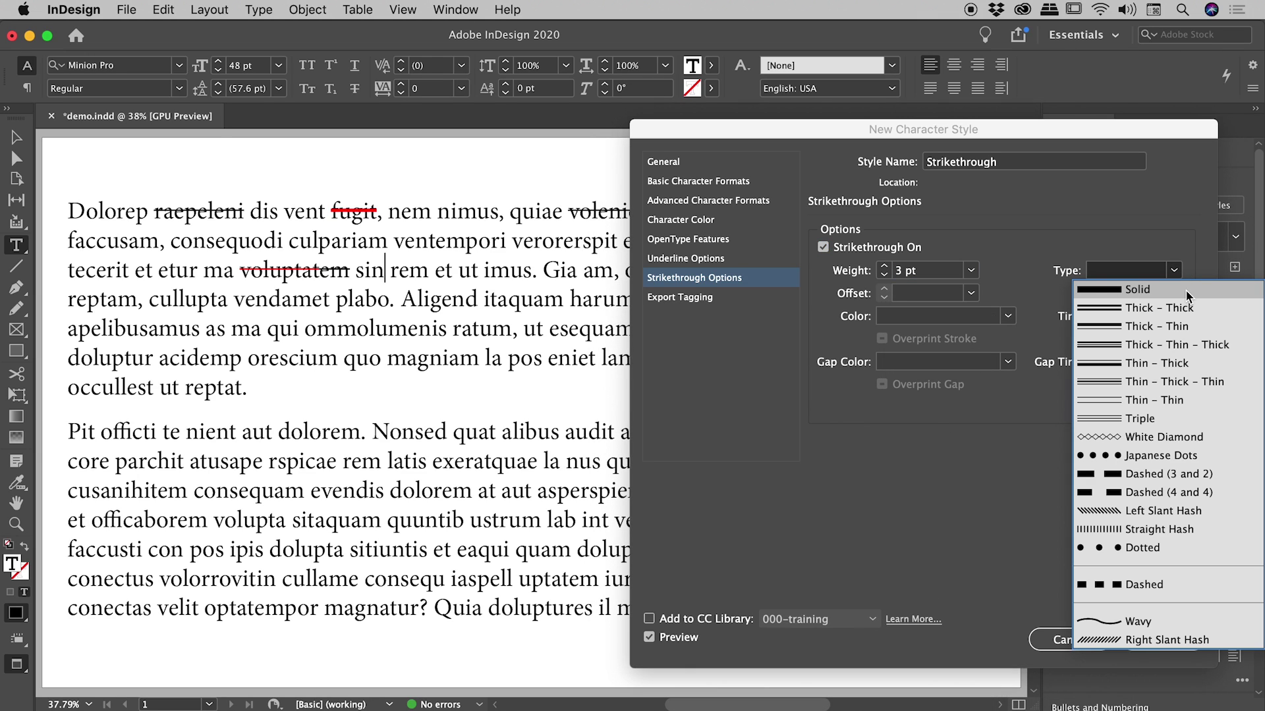
{"action": "left_click", "coordinate": [1107, 289]}
{"action": "left_click", "coordinate": [1008, 316]}
{"action": "left_click", "coordinate": [935, 486]}
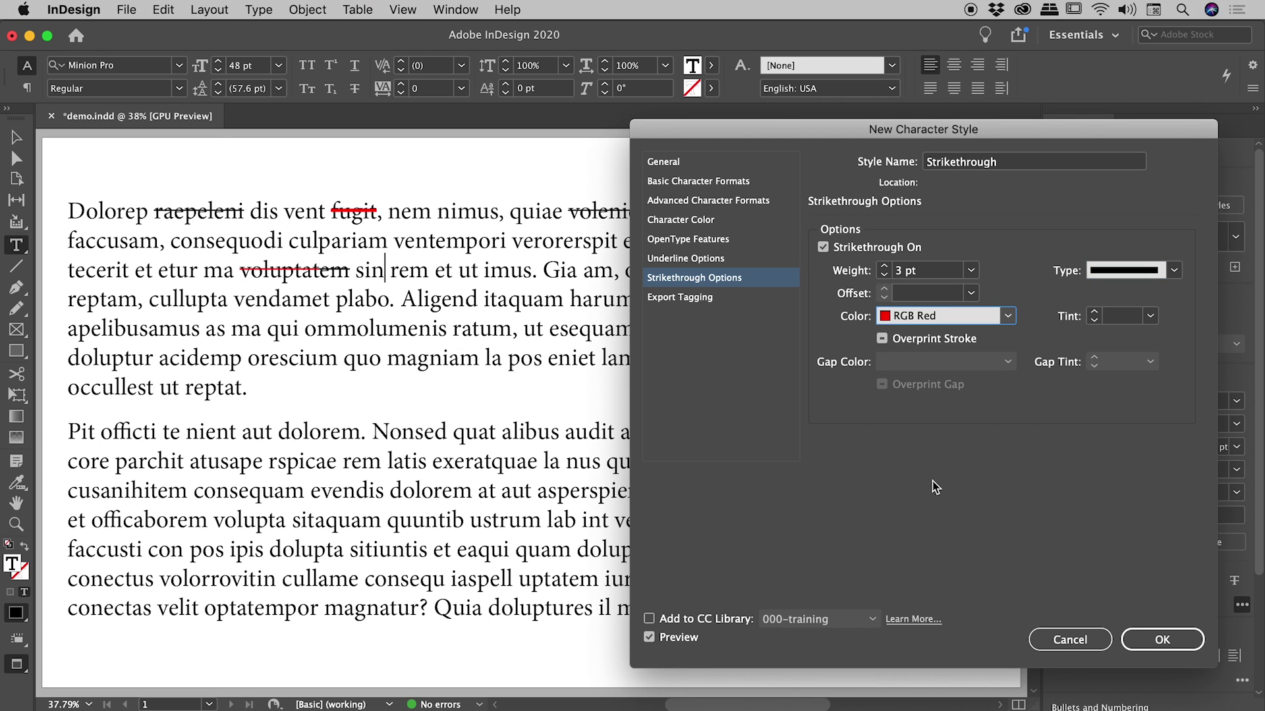
Step: Save the Strikethrough style and apply it to Nonsed and 'atusape rspicae rem'
{"action": "left_click", "coordinate": [1161, 641]}
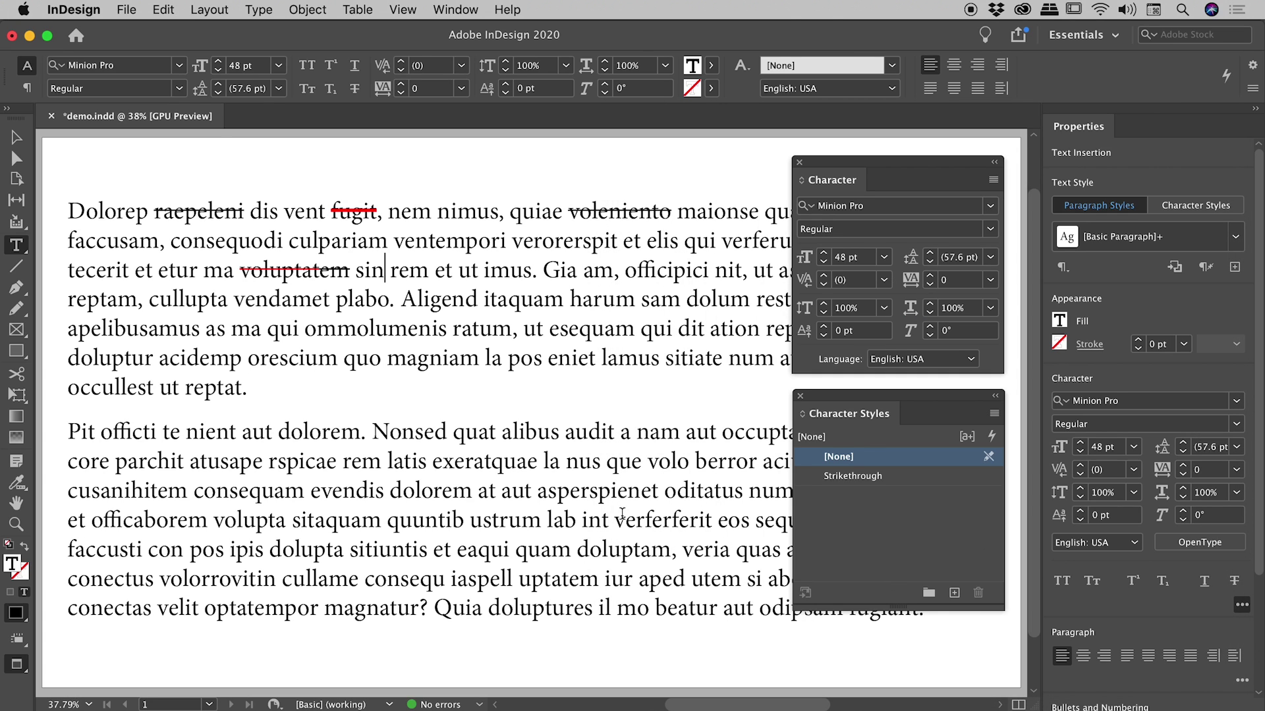
{"action": "double_click", "coordinate": [408, 432]}
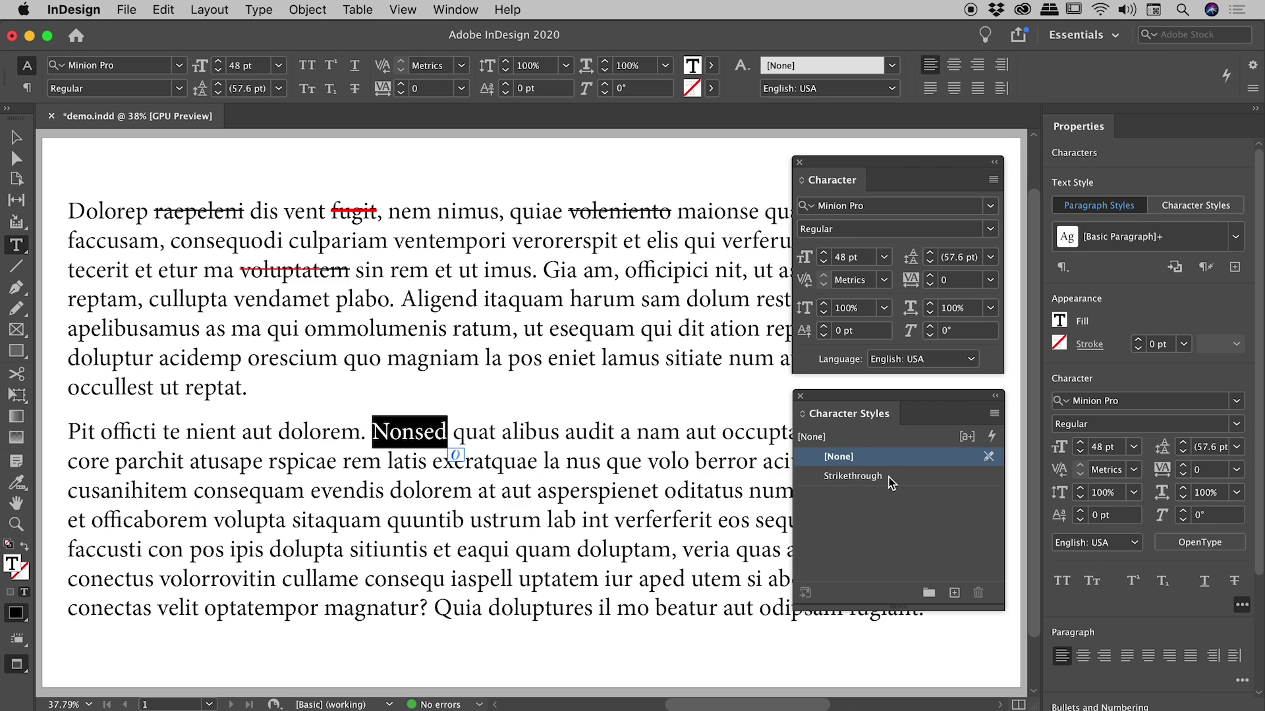
{"action": "left_click", "coordinate": [852, 476]}
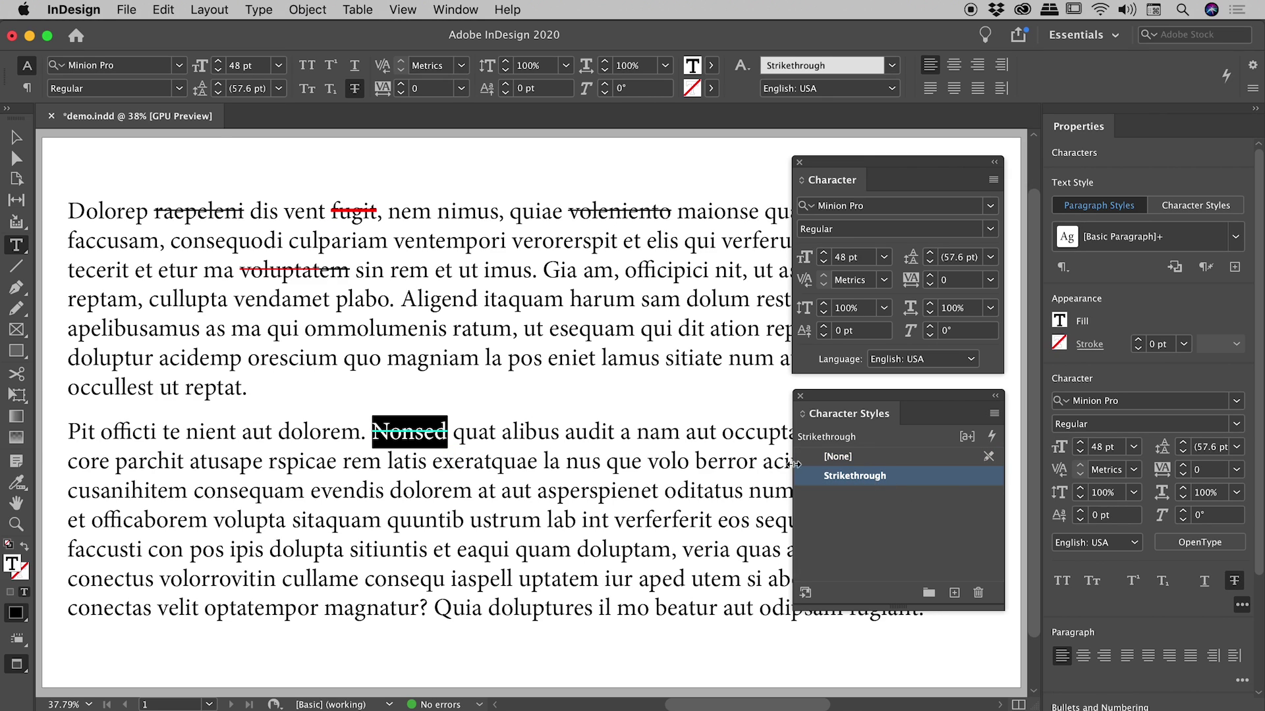
{"action": "left_click", "coordinate": [517, 421]}
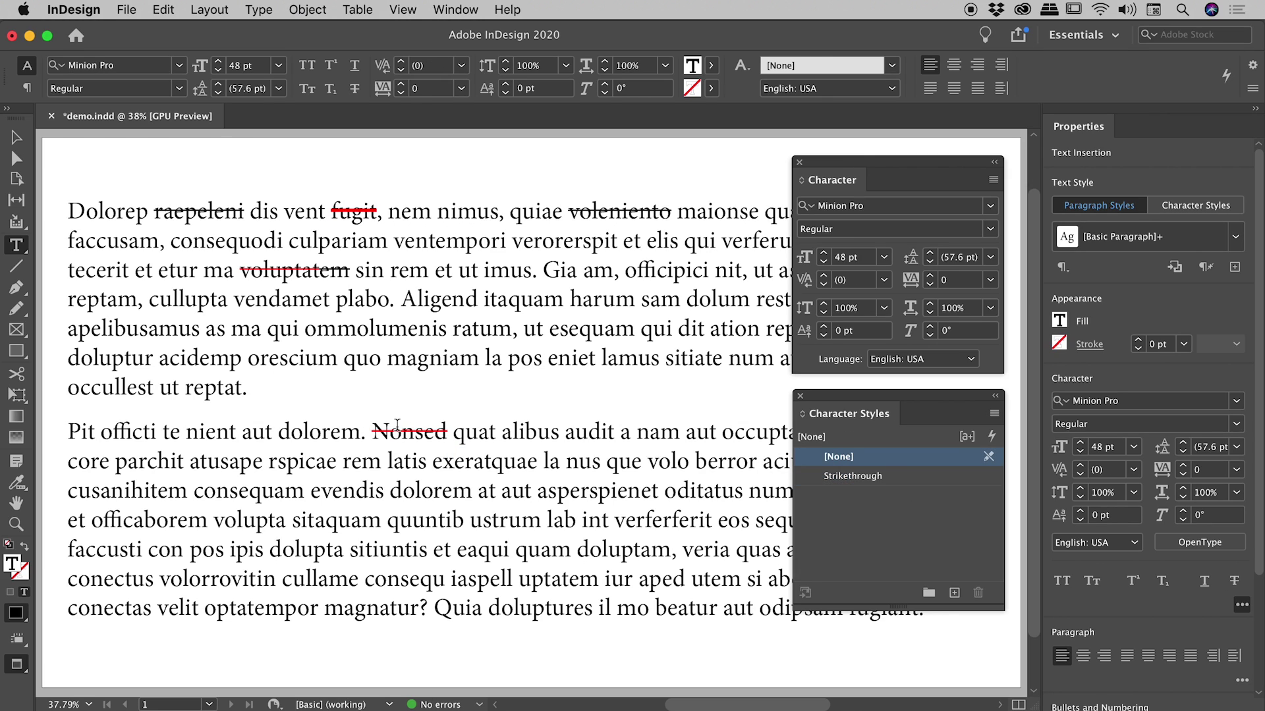
{"action": "left_click_drag", "start_coordinate": [191, 461], "coordinate": [386, 461]}
{"action": "left_click", "coordinate": [852, 476]}
Step: Apply the style to dolorem and the phrase from volorrovitin to aped, then deselect
{"action": "double_click", "coordinate": [431, 490]}
{"action": "left_click", "coordinate": [863, 478]}
{"action": "left_click_drag", "start_coordinate": [160, 579], "coordinate": [685, 580]}
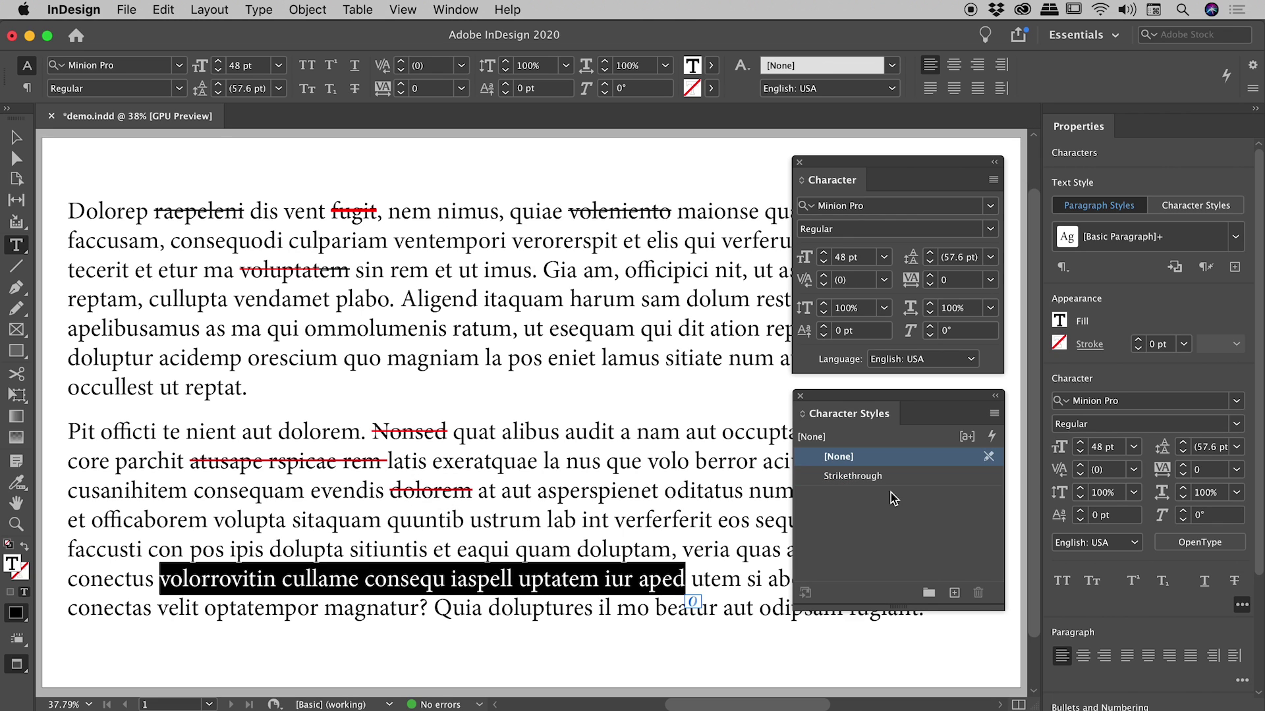
{"action": "left_click", "coordinate": [856, 476]}
{"action": "left_click", "coordinate": [16, 137]}
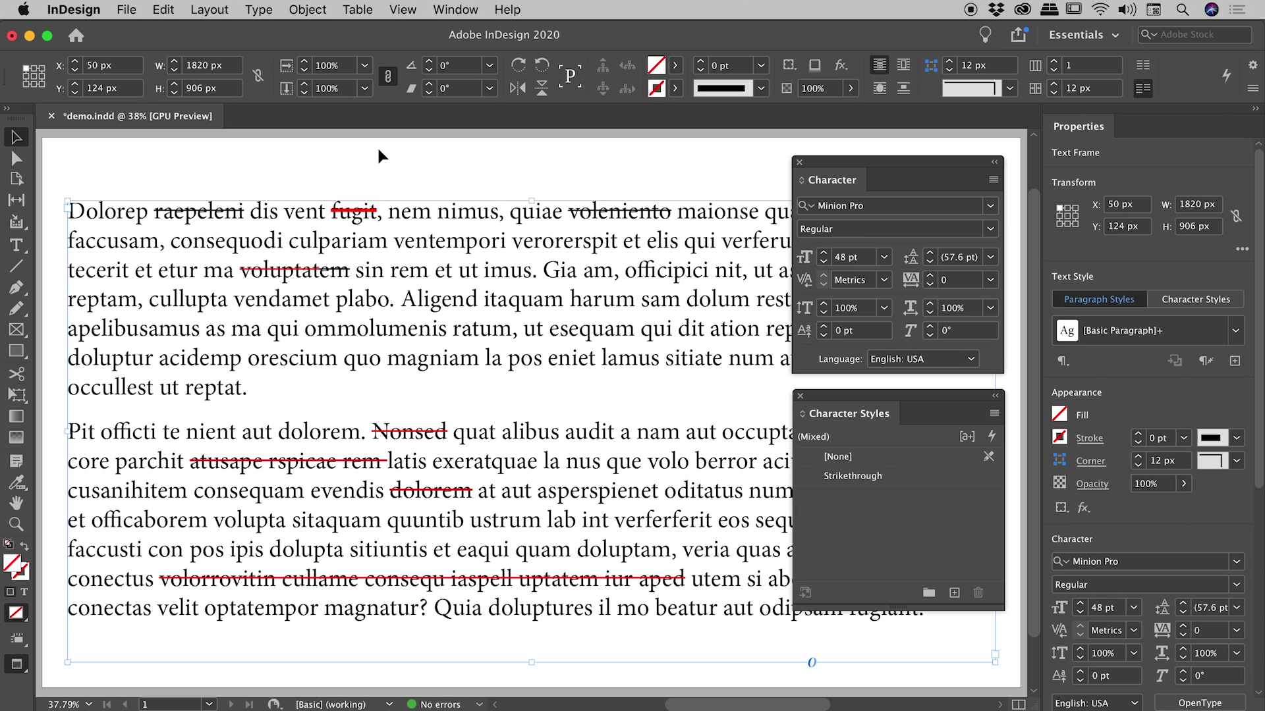
{"action": "left_click", "coordinate": [380, 155]}
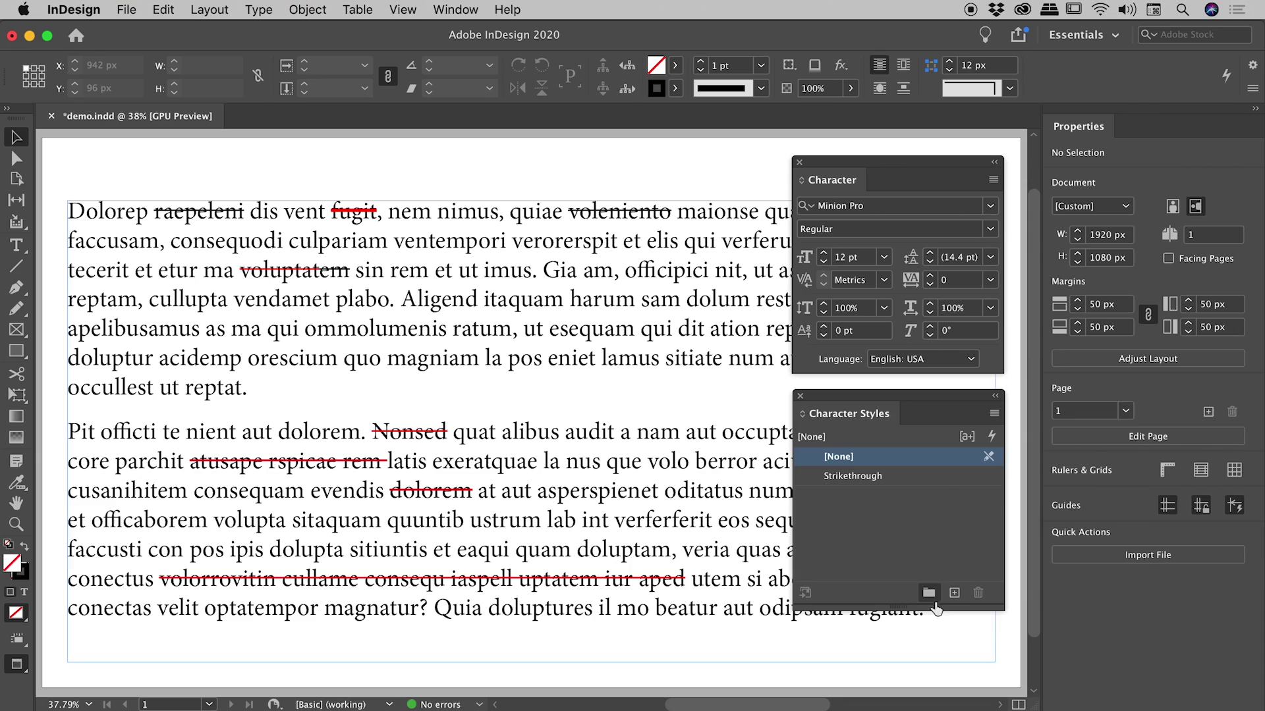
Step: Edit the Strikethrough character style's Strikethrough Options to colour RGB Green and weight 7 pt
{"action": "right_click", "coordinate": [870, 478]}
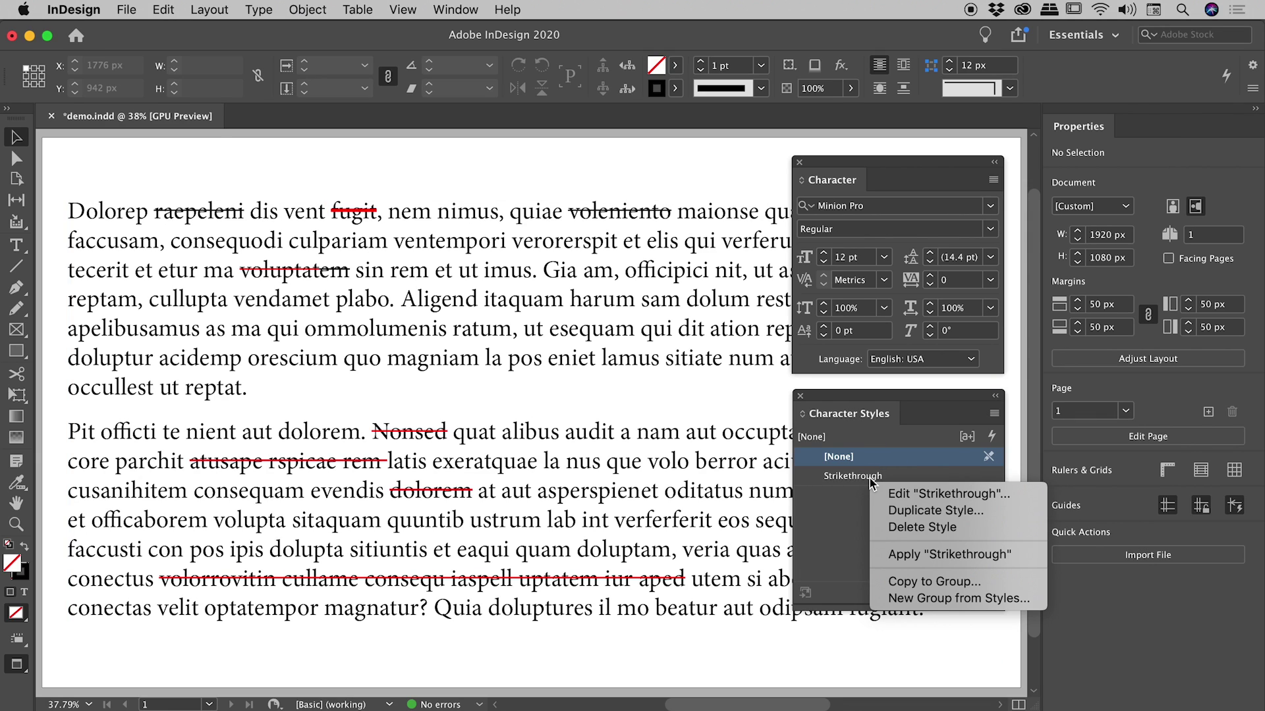
{"action": "left_click", "coordinate": [938, 493]}
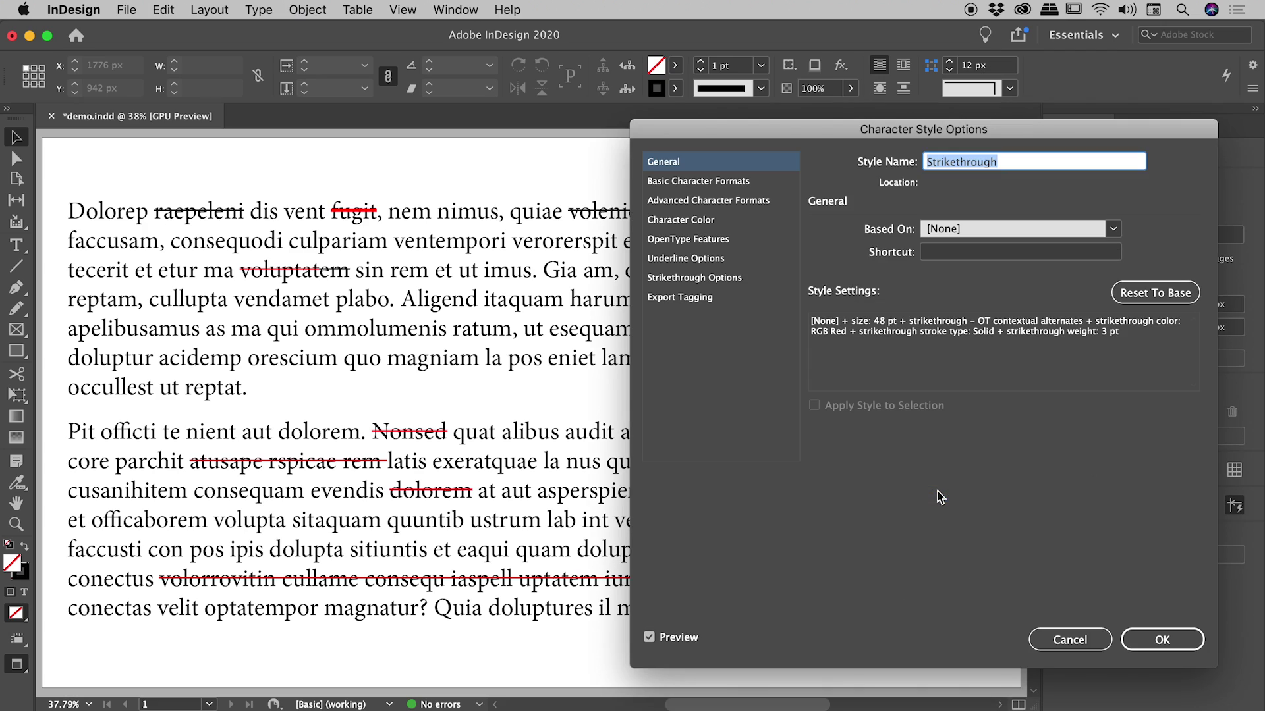
{"action": "left_click", "coordinate": [735, 219]}
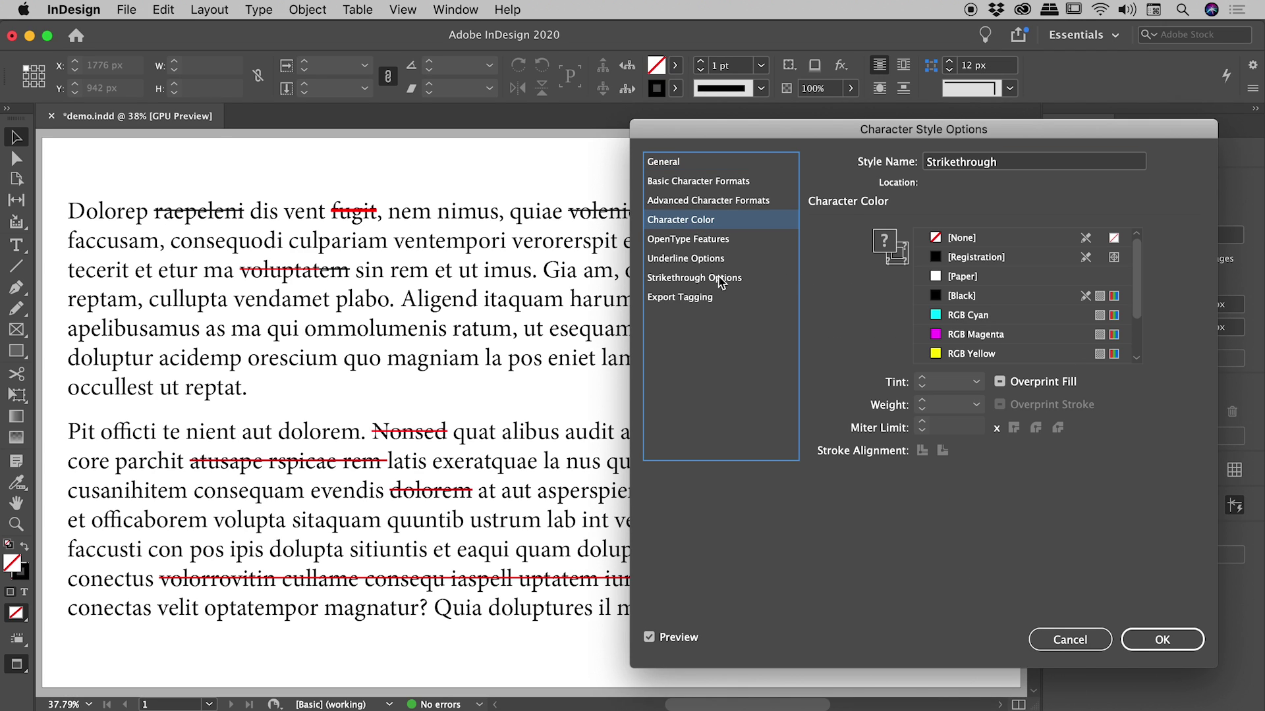
{"action": "left_click", "coordinate": [720, 279]}
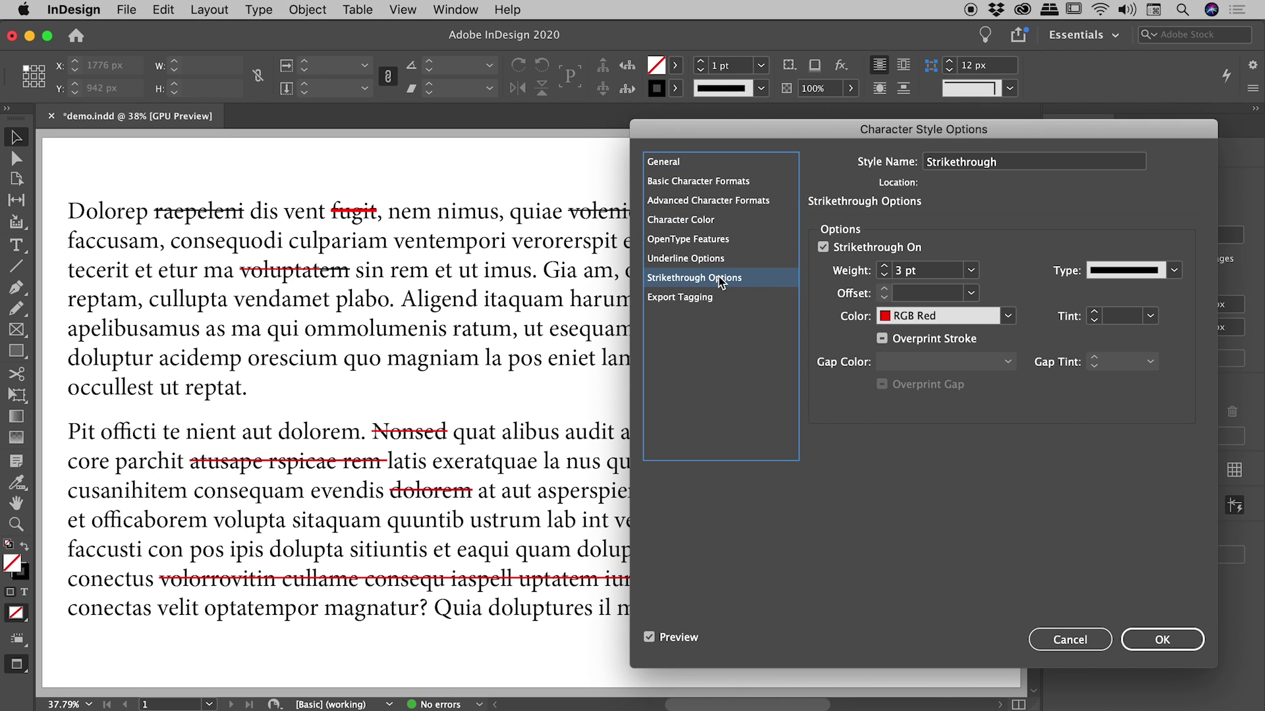
{"action": "left_click", "coordinate": [1008, 316]}
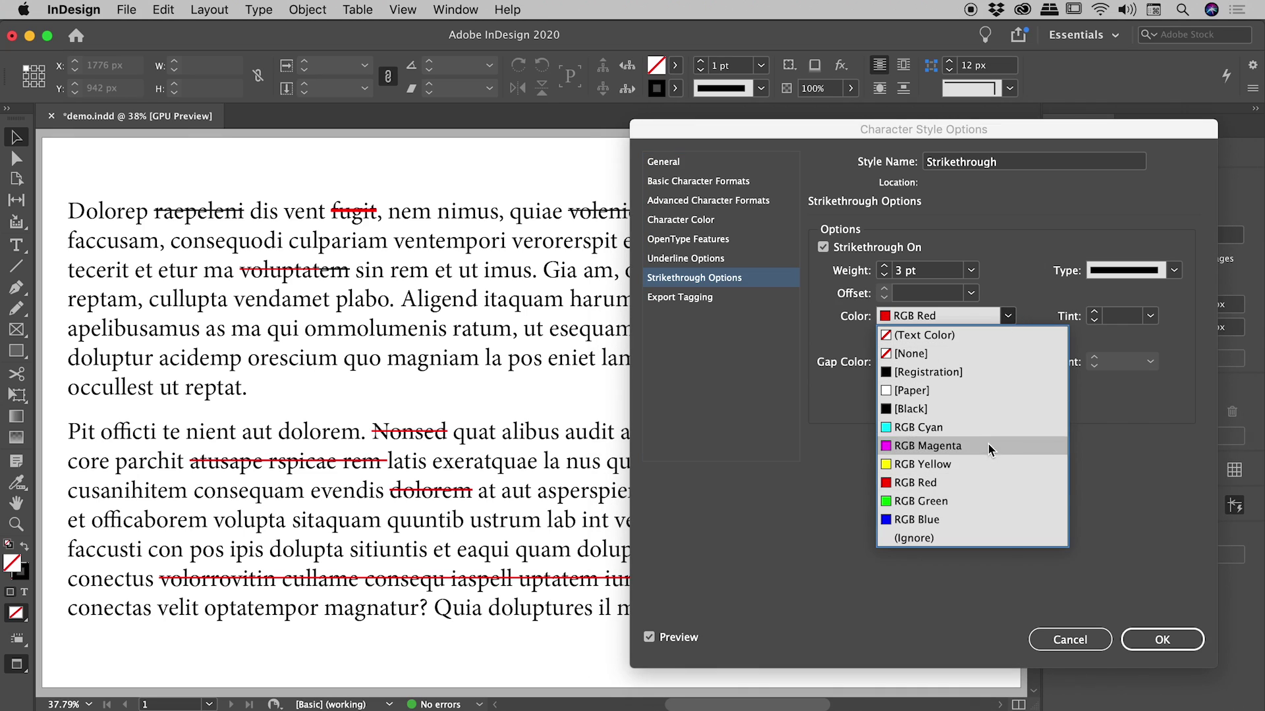
{"action": "left_click", "coordinate": [946, 502]}
{"action": "left_click", "coordinate": [971, 270]}
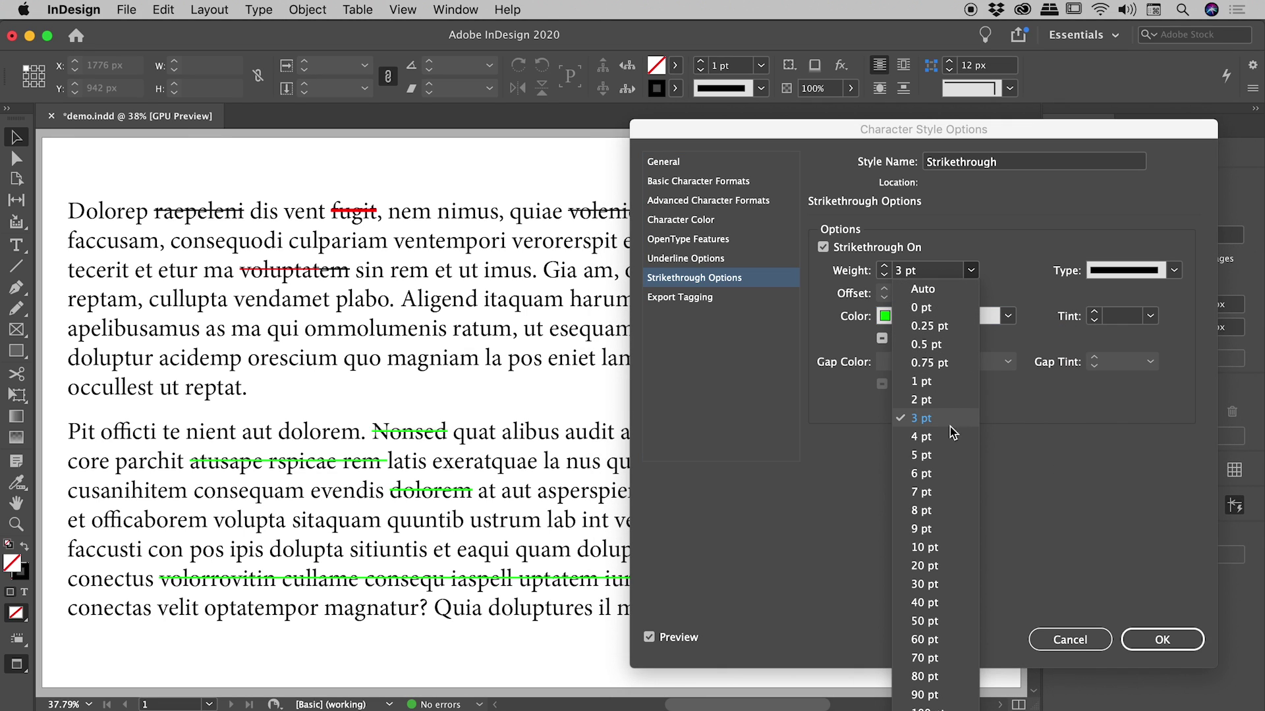
{"action": "left_click", "coordinate": [931, 491]}
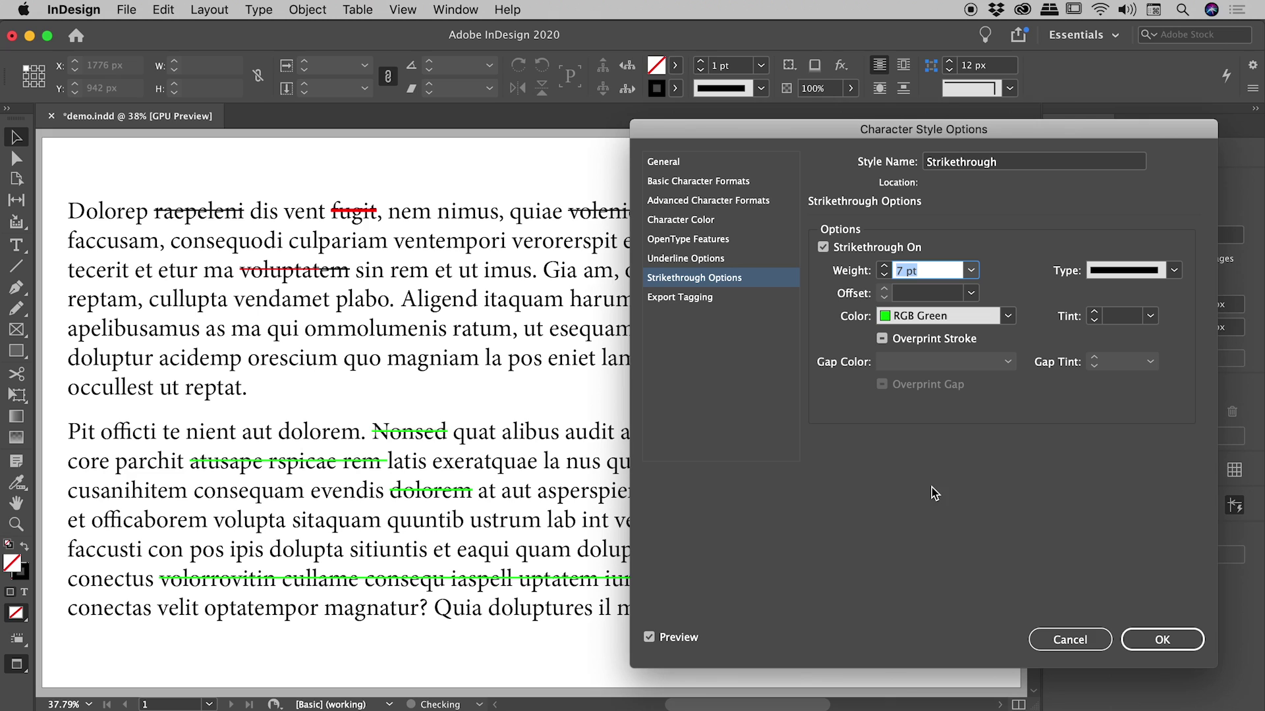
{"action": "left_click", "coordinate": [1161, 639]}
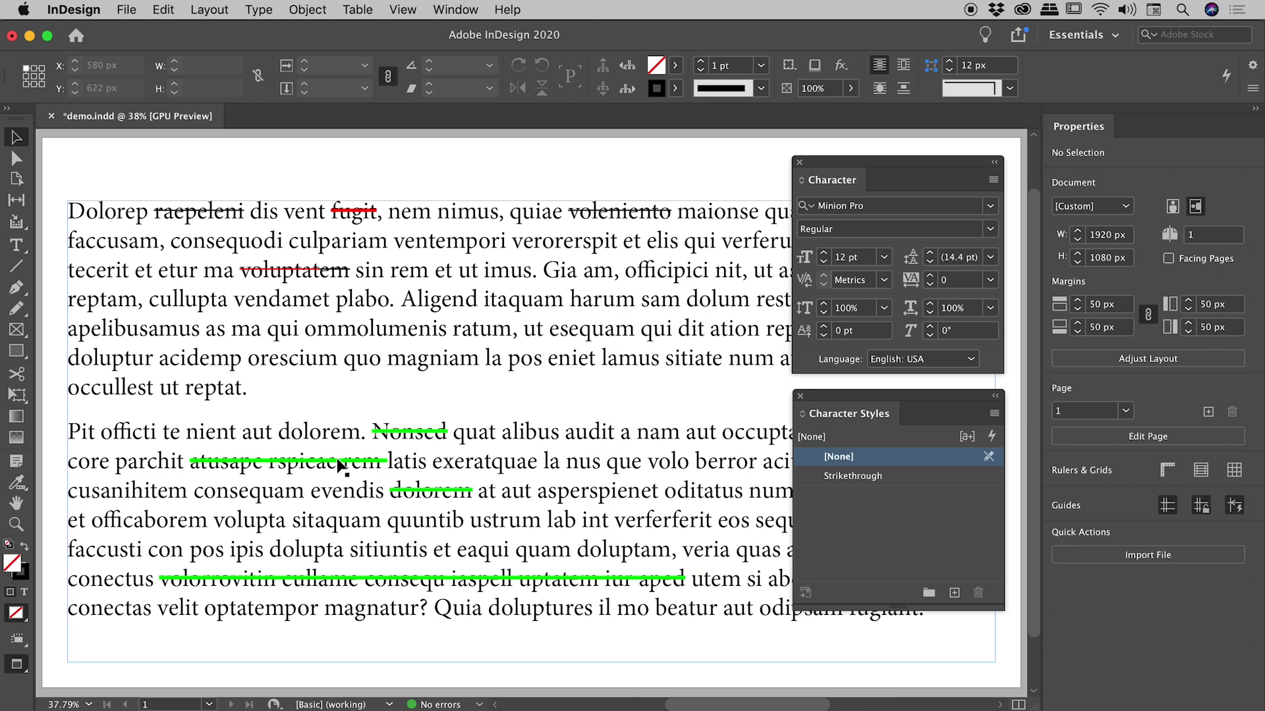